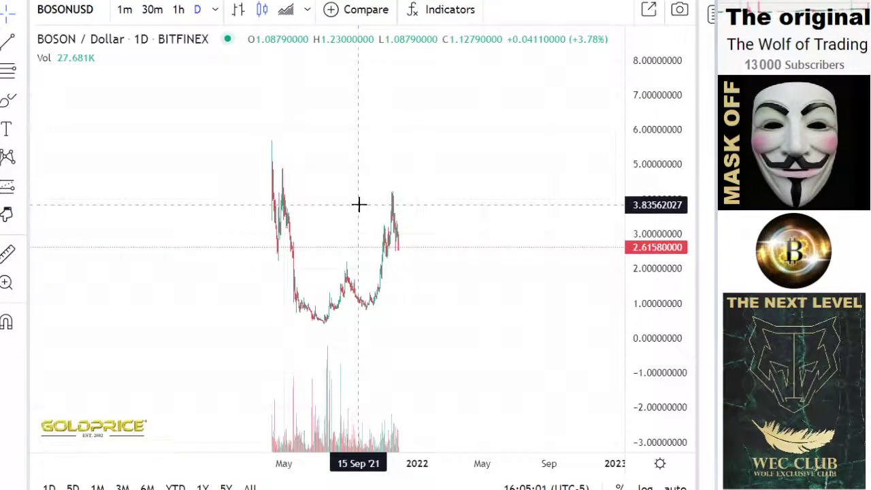
Examine the BOSON/Dollar daily price history from May through November 2021 at different zoom levels
scroll(359, 204, up, 3)
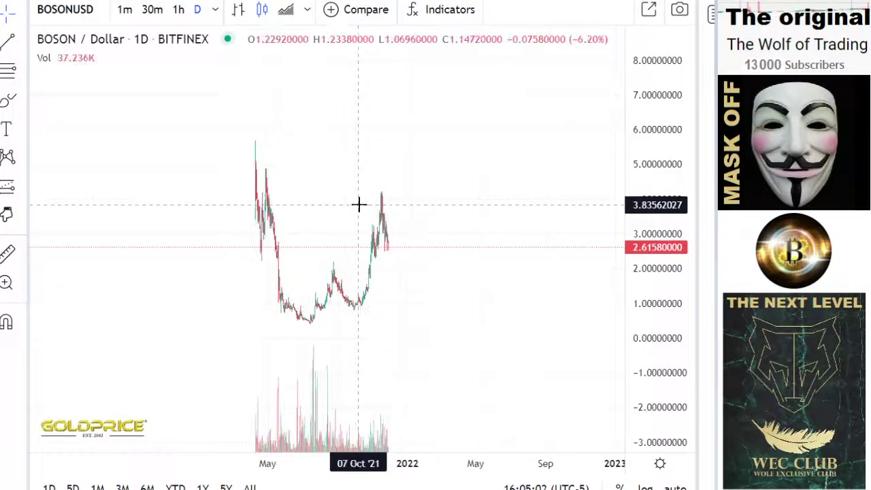
drag(299, 218, 395, 227)
scroll(401, 226, left, 5)
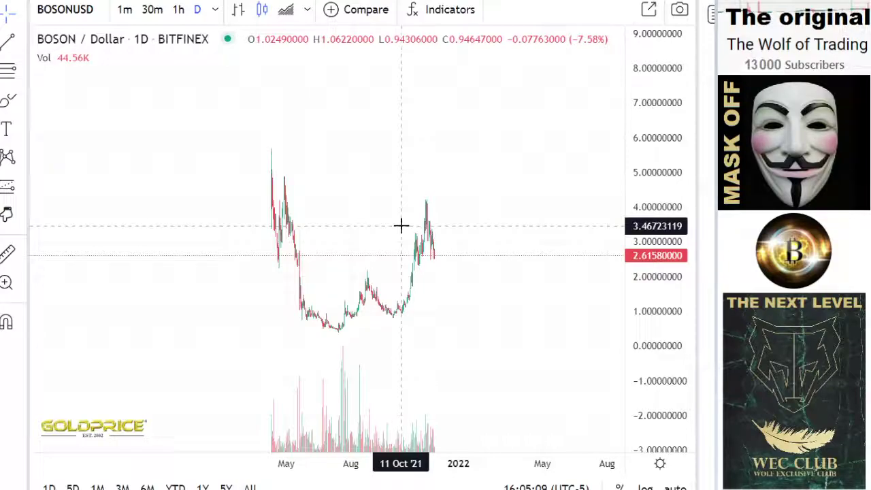
scroll(402, 227, right, 4)
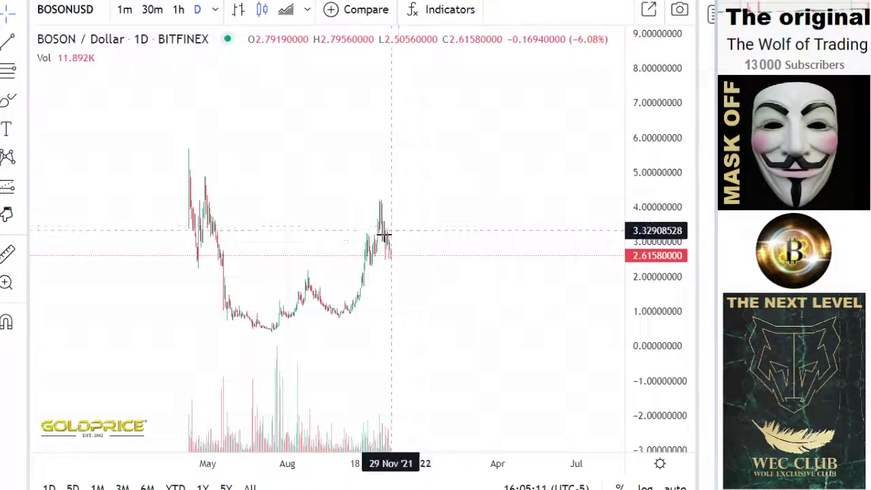
scroll(461, 243, left, 5)
scroll(497, 244, up, 3)
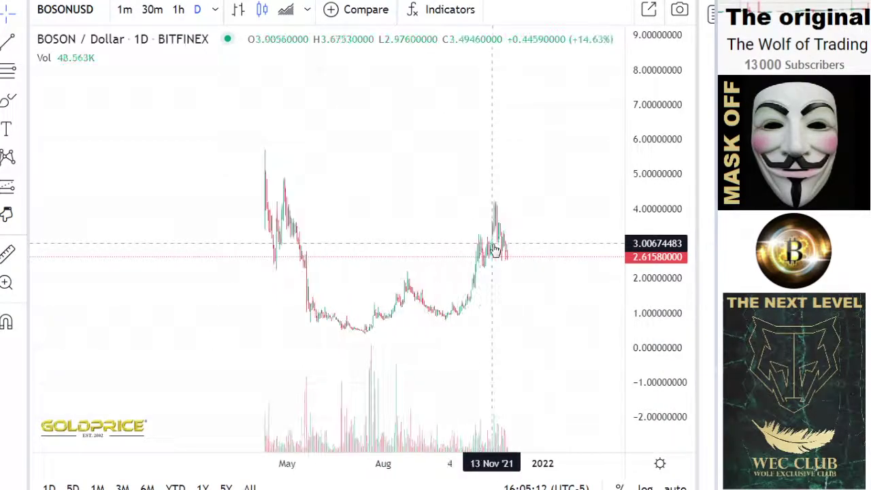
scroll(497, 243, up, 2)
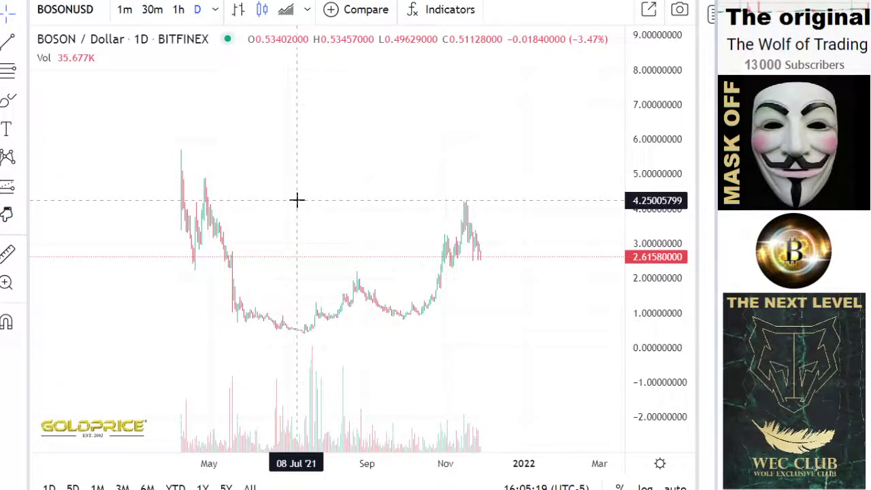
scroll(351, 149, up, 1)
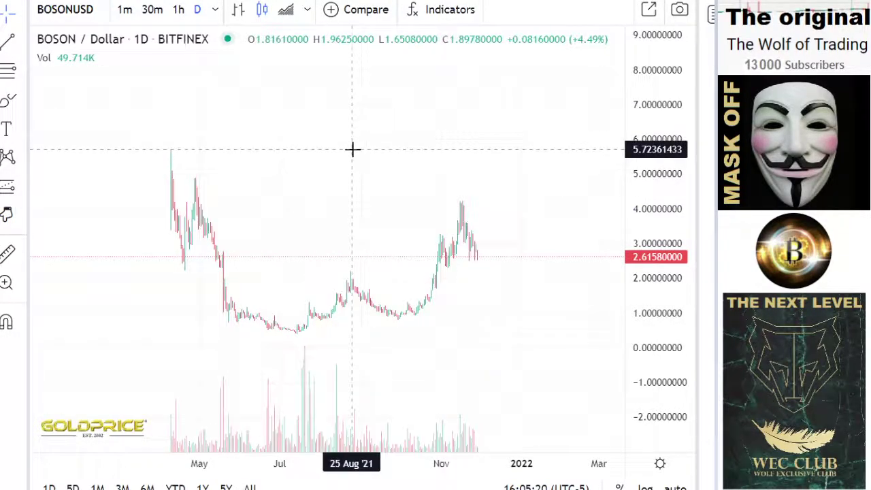
scroll(353, 149, up, 2)
drag(324, 152, 427, 152)
scroll(426, 152, up, 1)
scroll(426, 152, up, 2)
scroll(427, 152, down, 3)
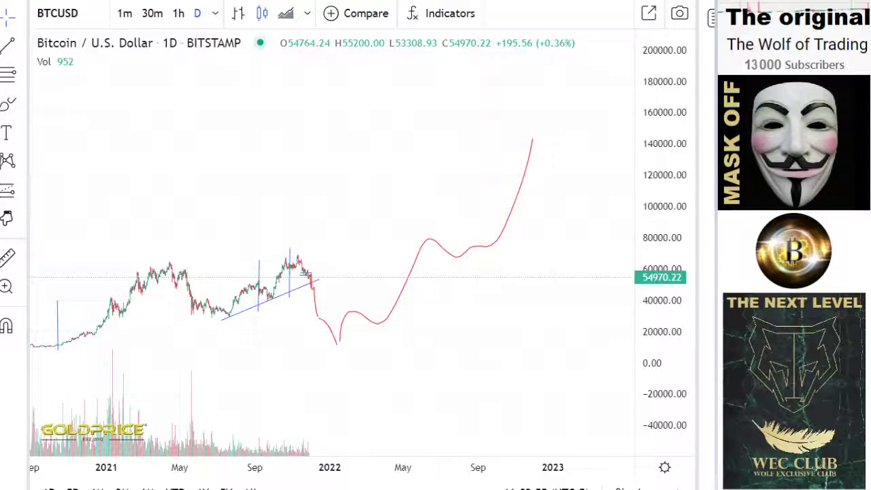
Examine the Bitcoin daily chart with its rising trend line, vertical markers and hand-drawn red forecast, from the full projection to the recent candles
scroll(333, 179, down, 3)
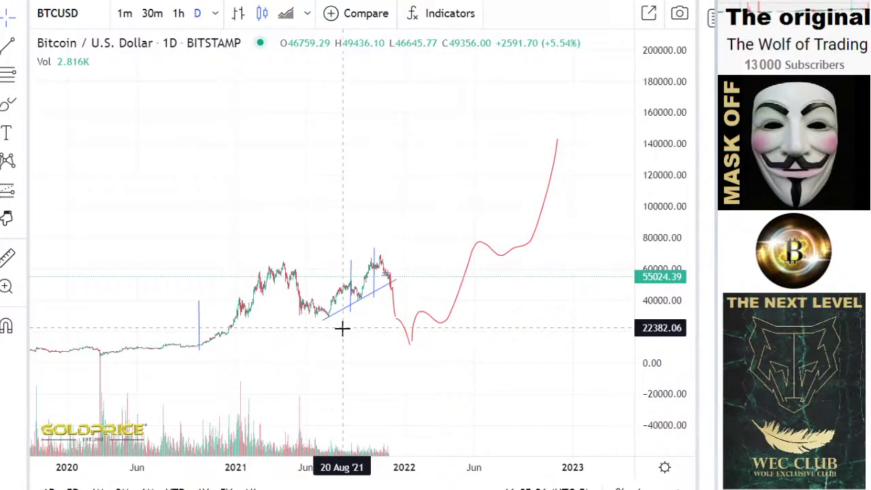
scroll(401, 294, up, 2)
drag(663, 370, 477, 320)
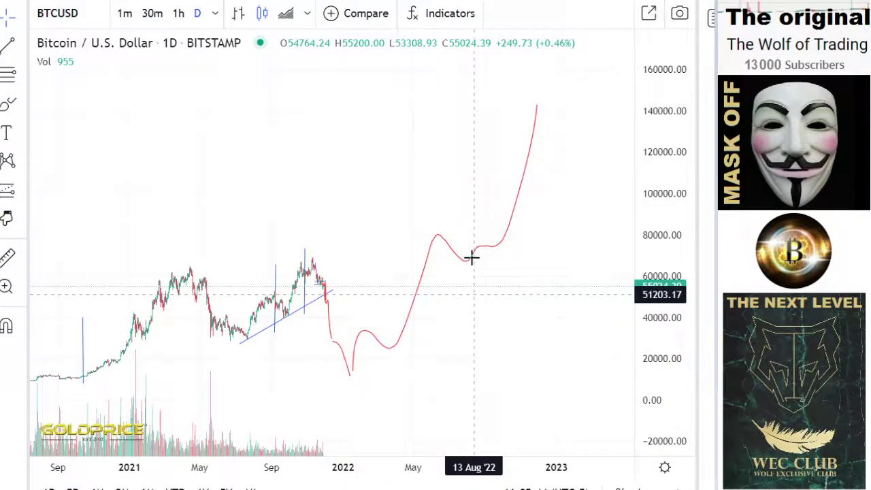
click(19, 110)
click(68, 104)
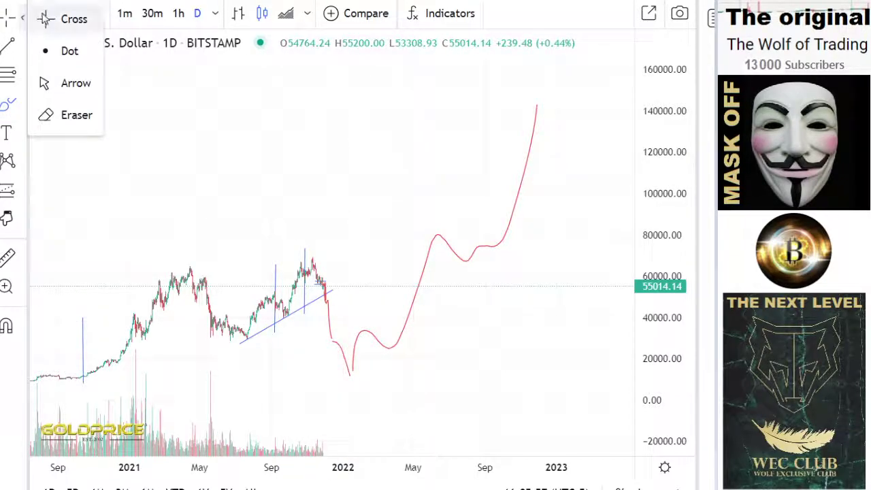
drag(449, 171, 573, 156)
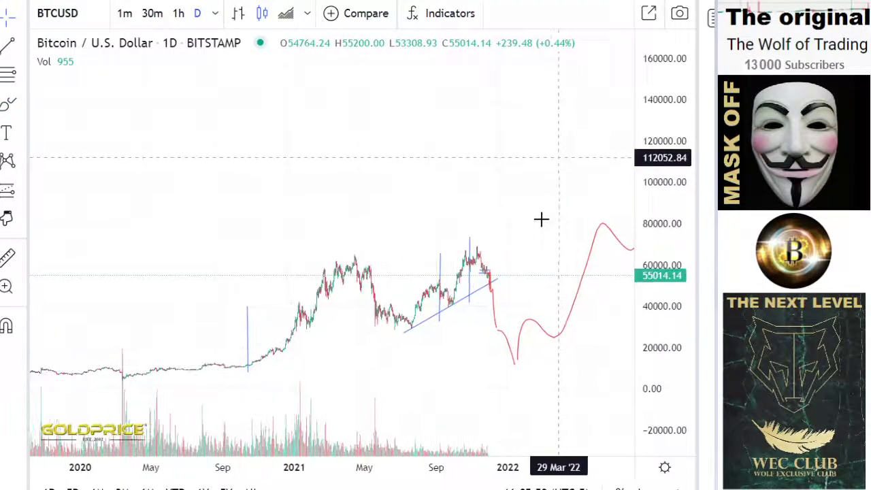
scroll(529, 220, up, 5)
scroll(423, 222, up, 1)
drag(410, 221, 592, 199)
scroll(580, 202, up, 2)
scroll(580, 202, up, 3)
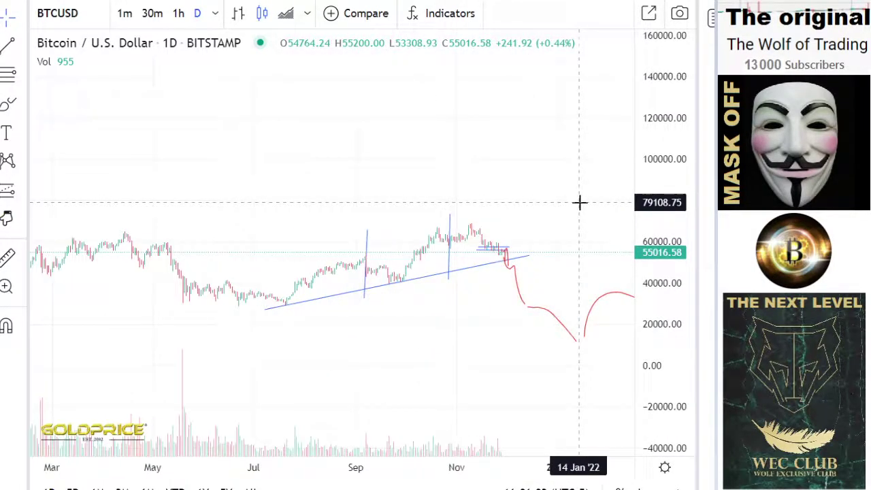
drag(686, 337, 663, 141)
scroll(599, 212, up, 4)
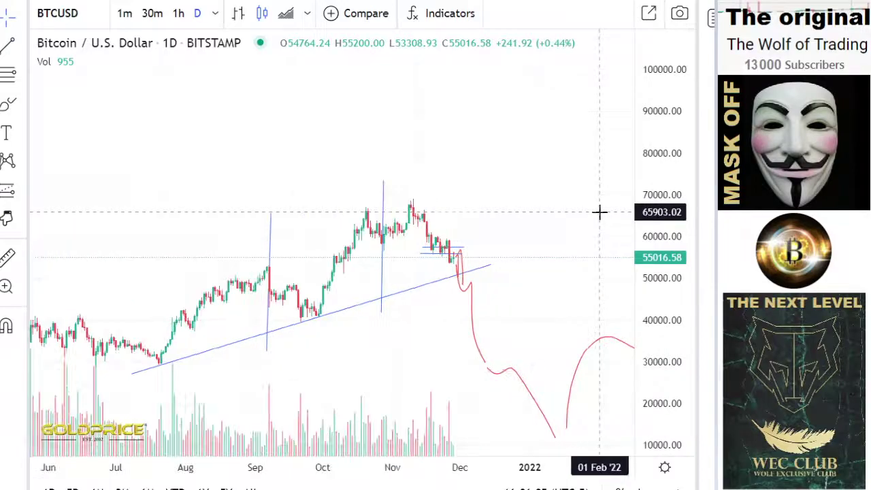
drag(548, 238, 606, 168)
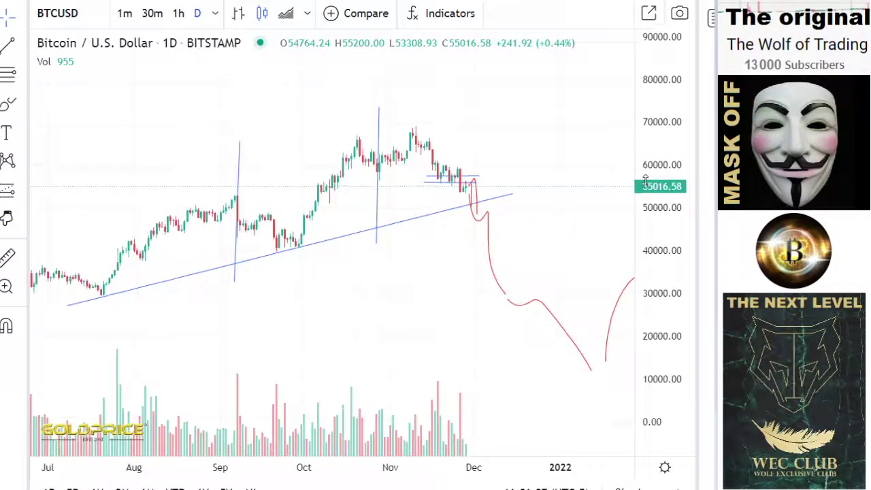
drag(659, 280, 658, 319)
On the BOSON daily chart, draw a near-vertical trend line at about 5 Sep '21, from about 5.65 down to about −0.42
click(239, 227)
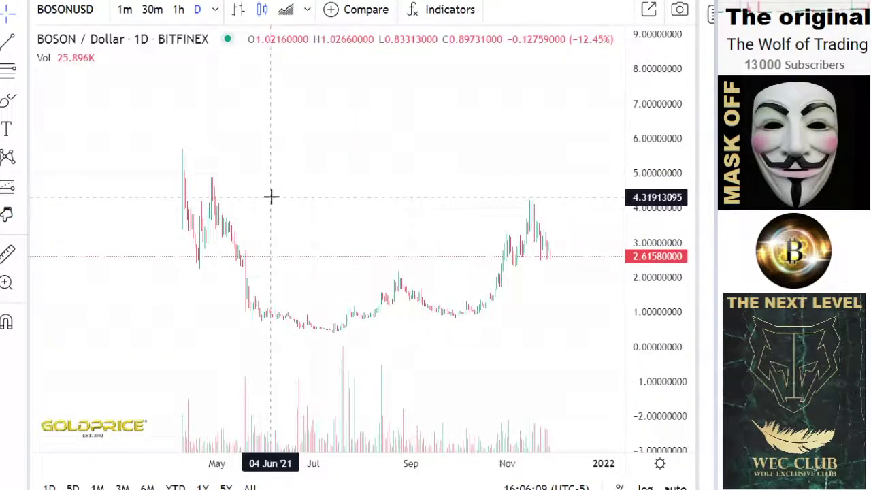
click(21, 42)
click(38, 45)
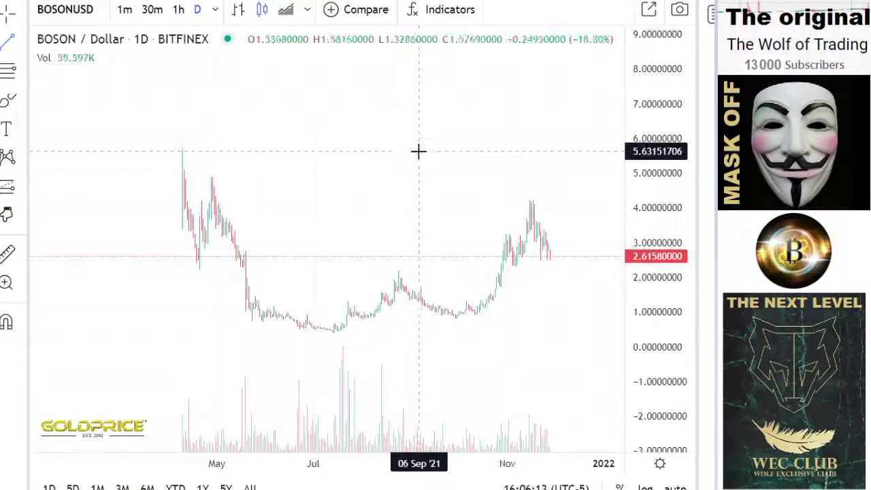
click(418, 361)
Draw a second near-vertical trend line from about 5.88 to about −0.33 in late October '21 and shift it to about 29 Oct '21
click(21, 42)
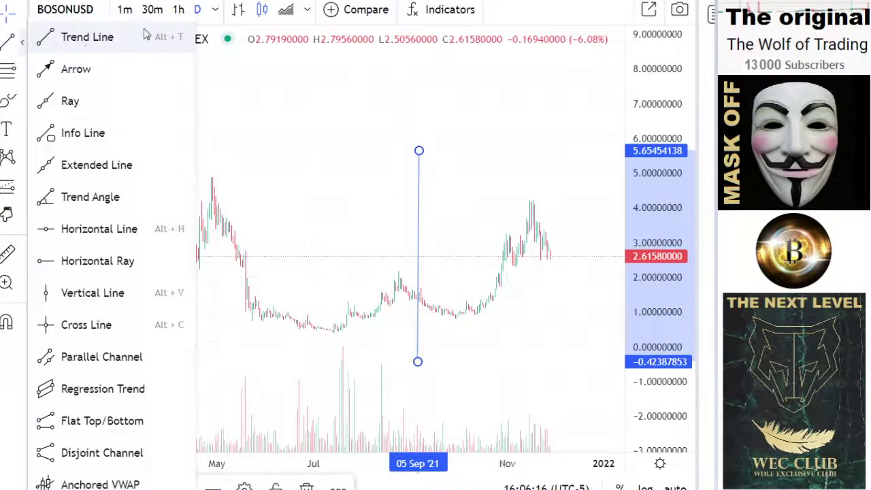
key(Escape)
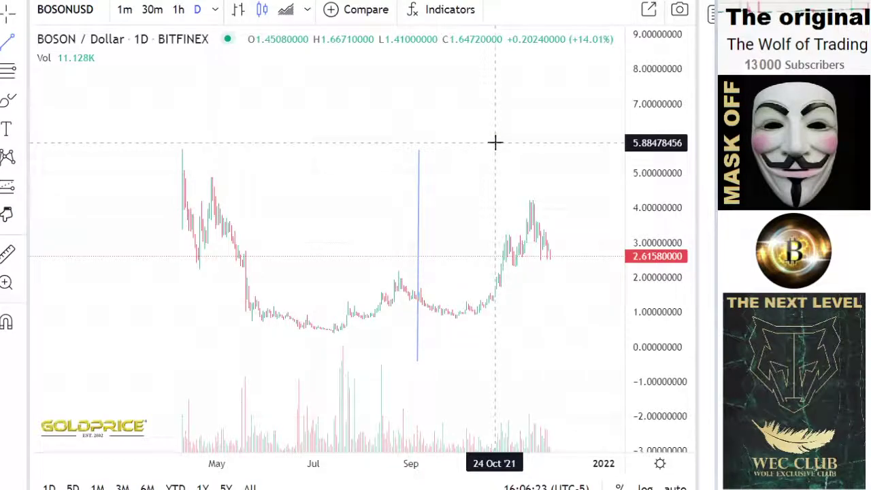
click(492, 359)
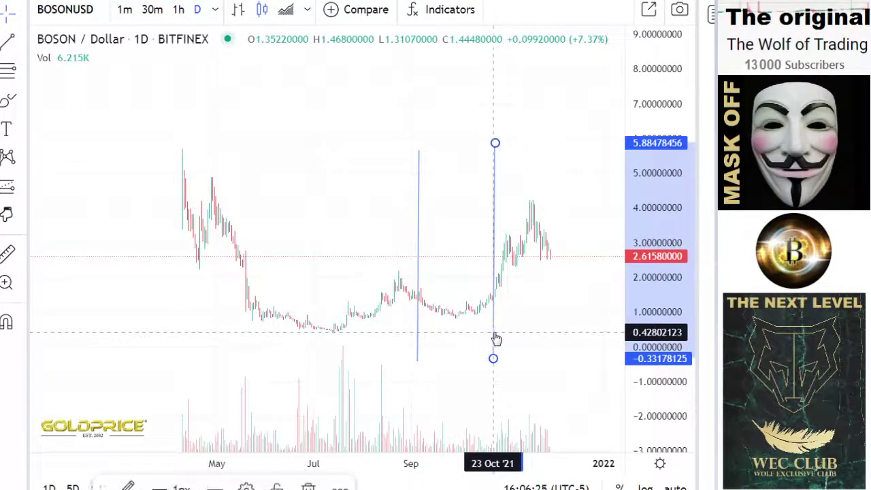
drag(493, 333, 501, 335)
click(515, 295)
Switch to the Bitcoin daily chart and brush a freehand stroke across its November 2021 highs
drag(355, 229, 313, 207)
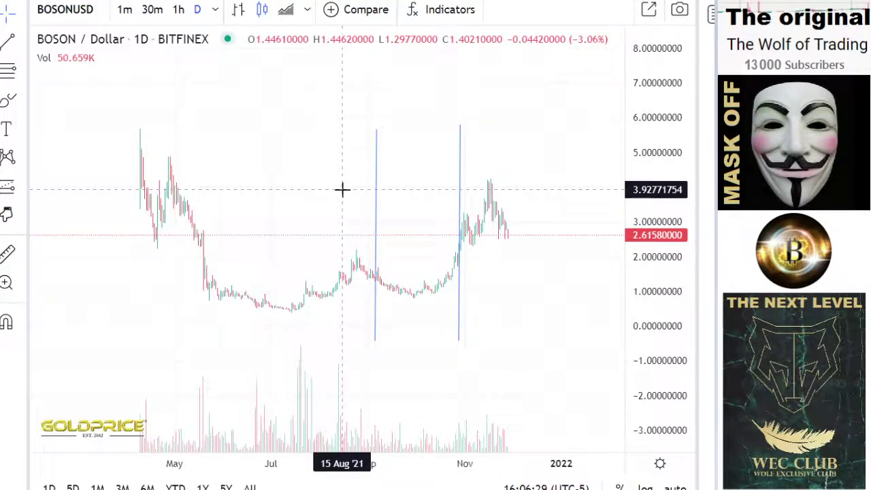
scroll(342, 189, up, 5)
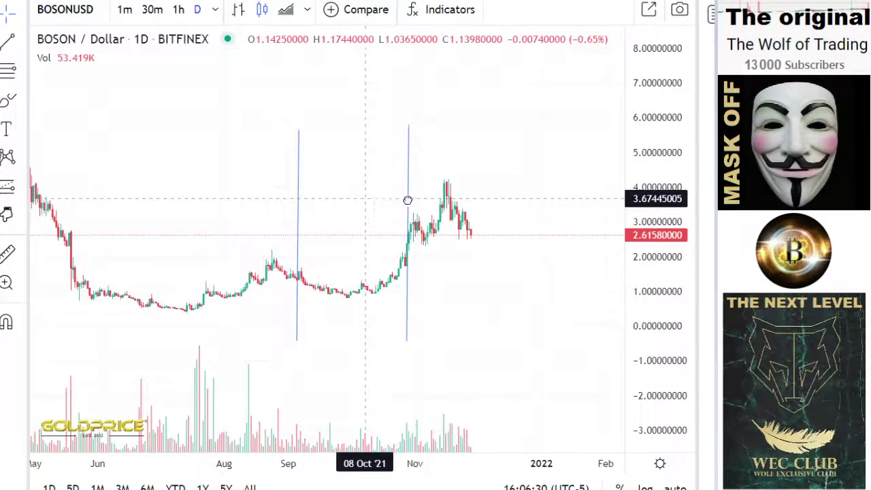
drag(403, 200, 422, 200)
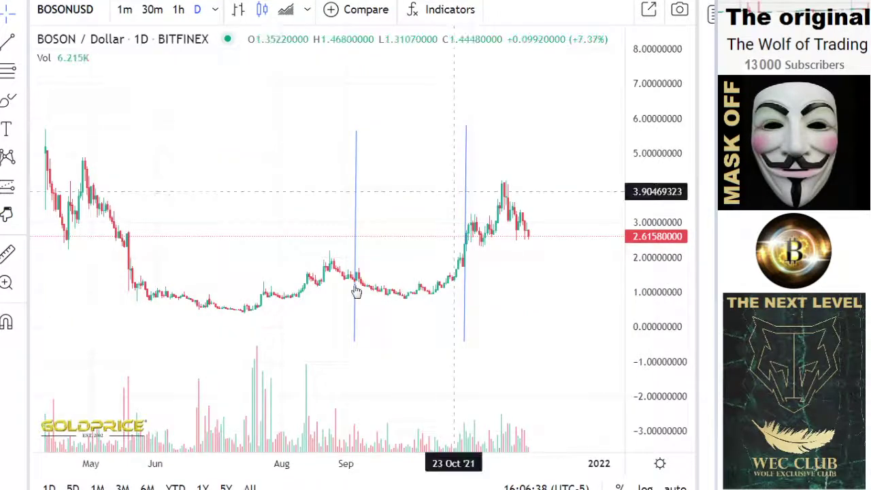
click(357, 281)
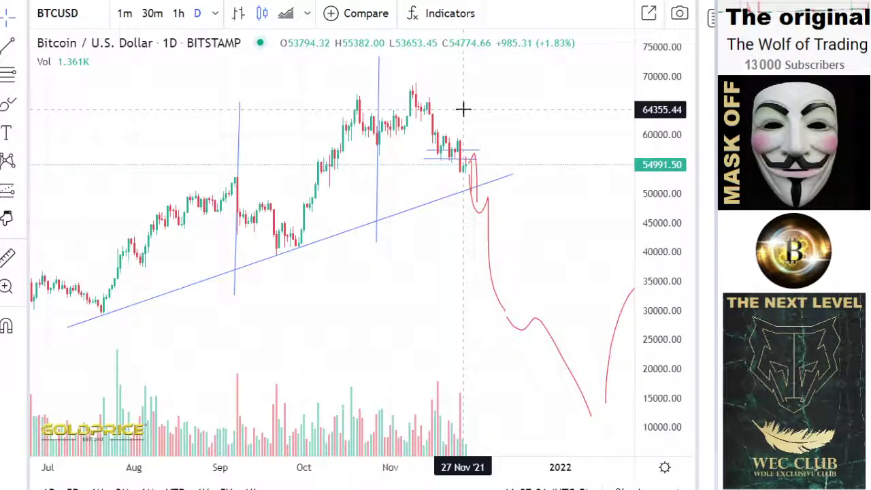
drag(467, 121, 469, 178)
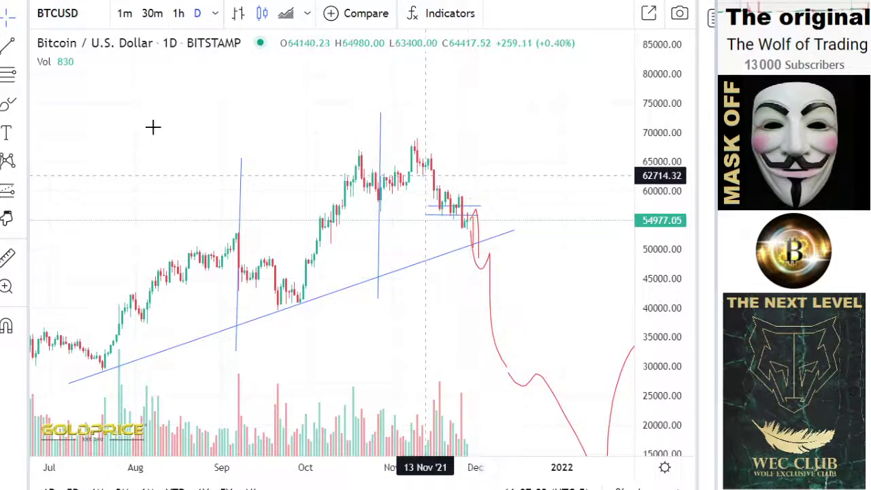
click(21, 104)
click(45, 106)
drag(395, 146, 465, 156)
click(487, 73)
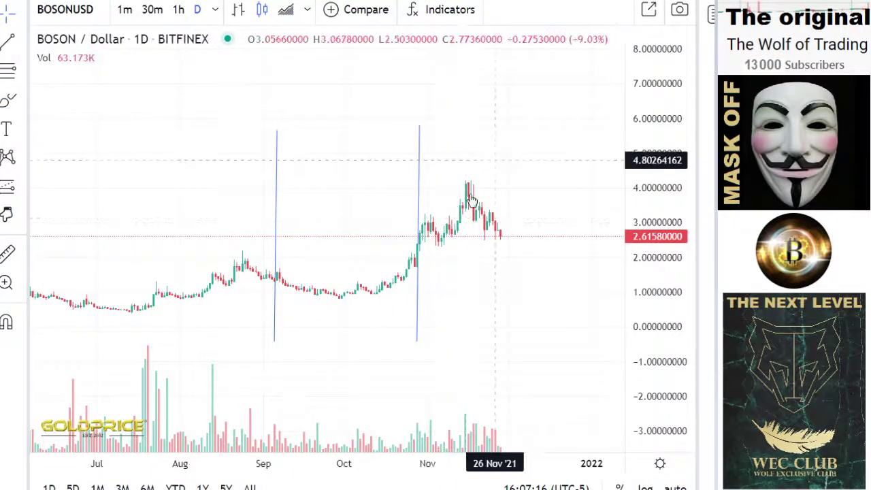
On the BOSON chart, brush a rising curve above the November candles, from early November up to about 6.0 in mid-November
scroll(391, 202, up, 4)
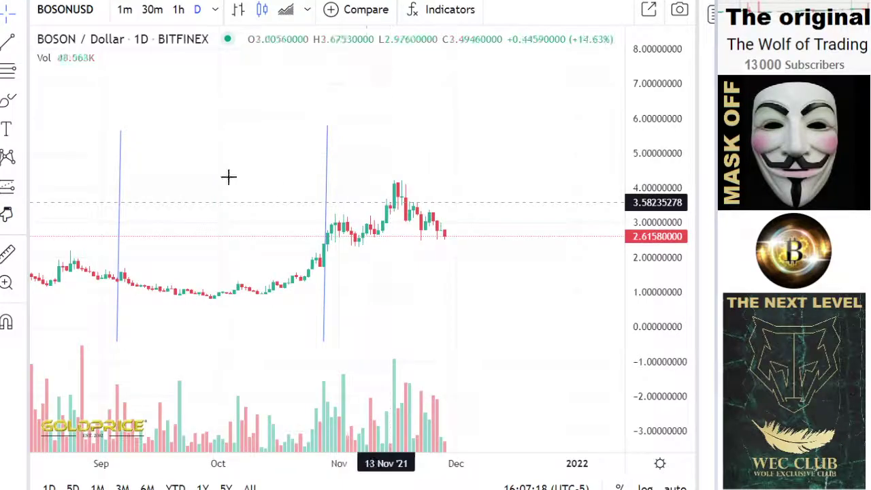
click(21, 103)
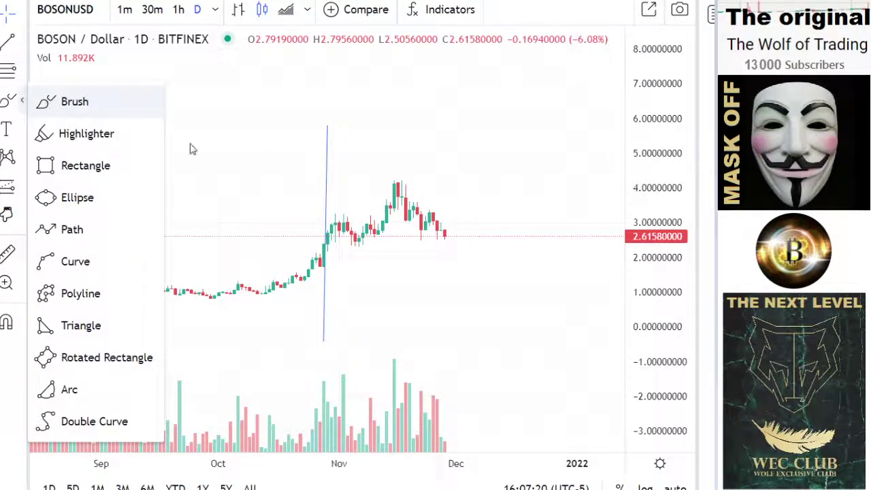
click(136, 131)
drag(338, 203, 398, 118)
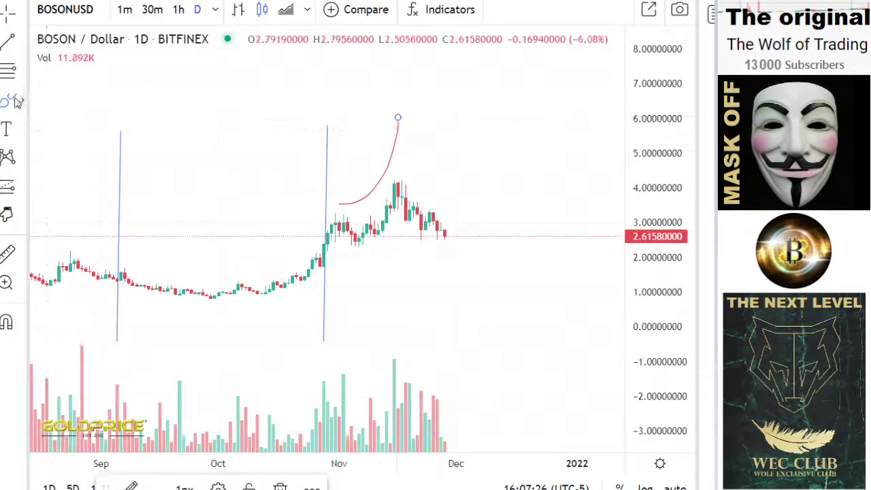
Draw a rising trend line below the BOSON peak from about 2.04 on 11 Nov '21 to about 3.97 on 29 Nov '21
click(22, 43)
click(38, 43)
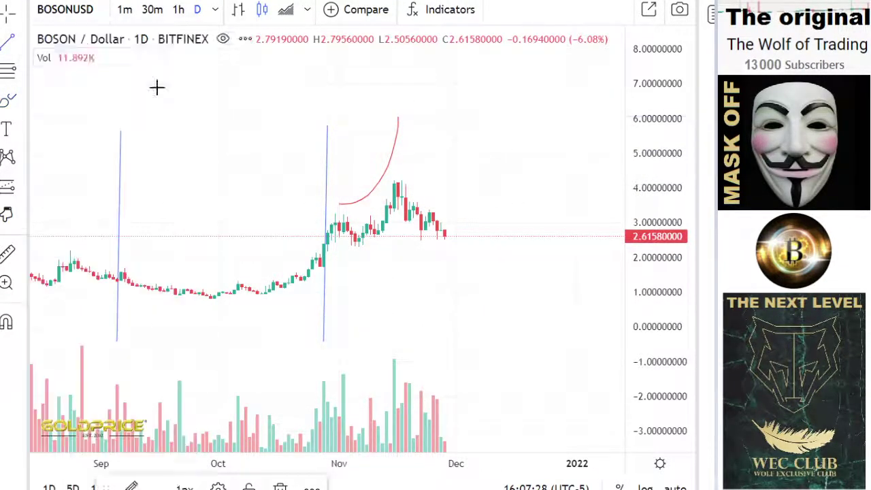
click(378, 256)
click(448, 189)
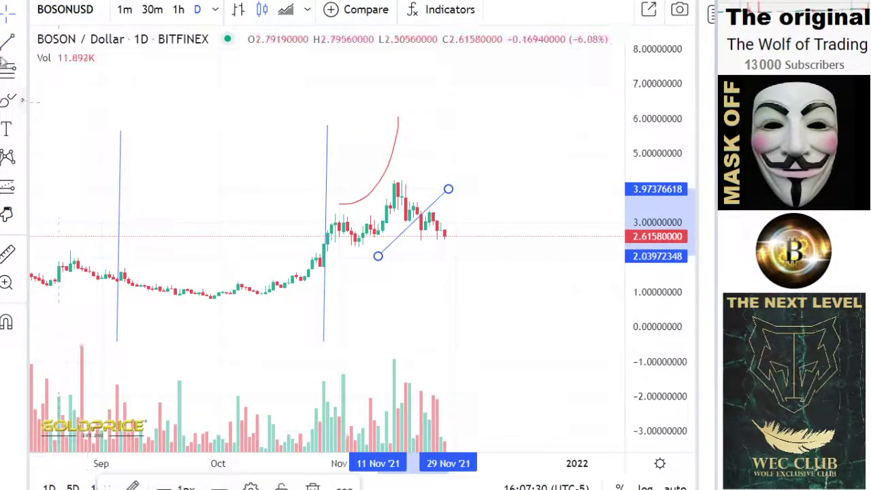
Draw a rising trend line along the BOSON highs from about 2.62 on 29 Oct '21 to about 4.92 on 24 Nov '21
click(22, 43)
click(41, 37)
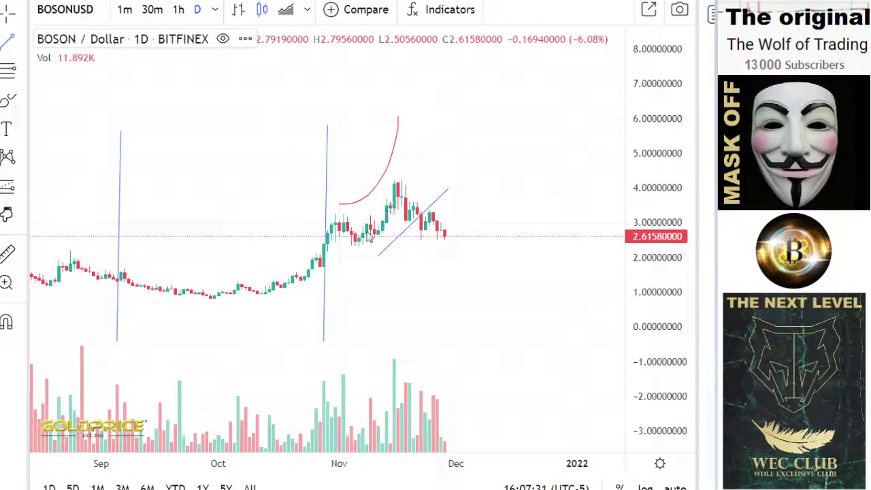
click(327, 237)
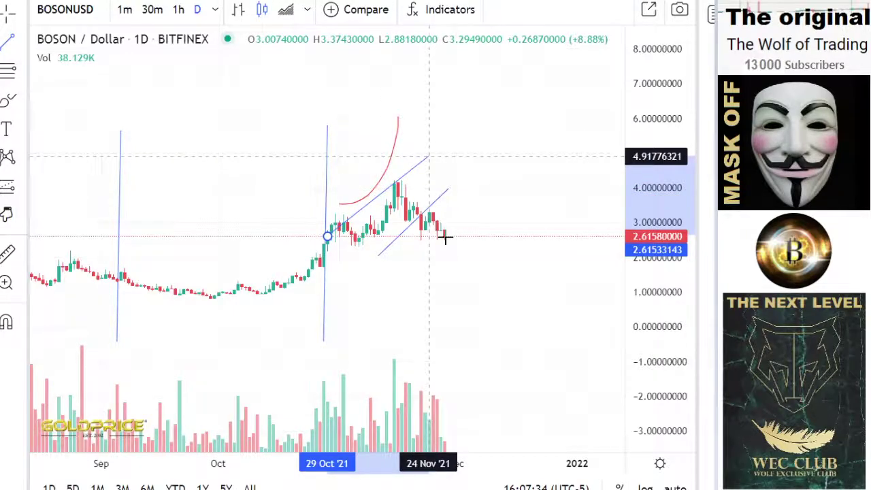
Stretch the BOSON chart's price scale and change the chart interval to 4h, bringing the November candles and channel lines into view
scroll(446, 238, up, 4)
drag(652, 354, 651, 258)
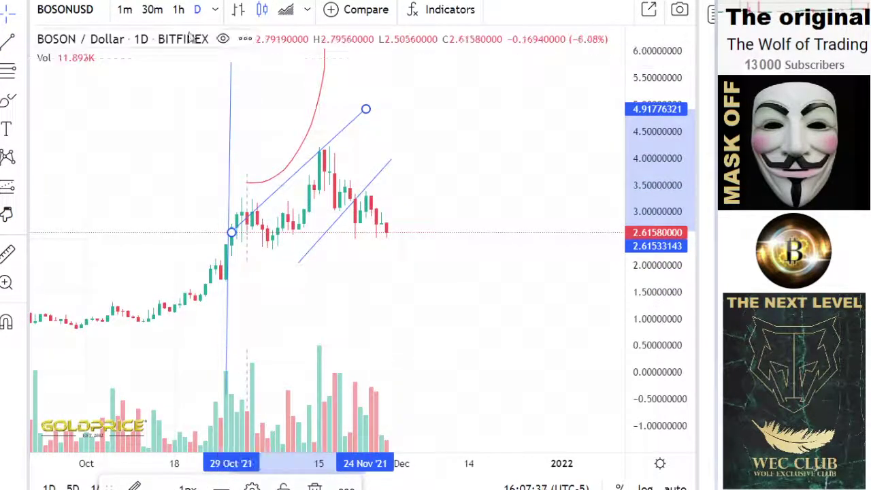
click(215, 10)
click(234, 169)
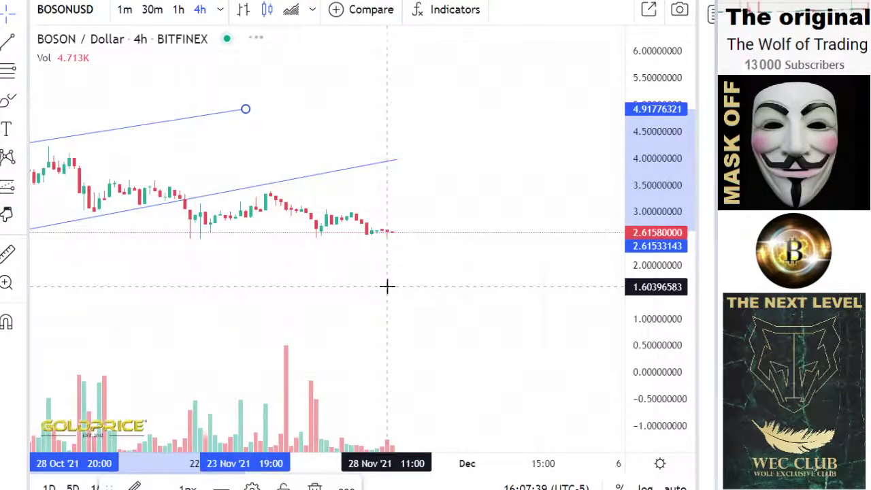
drag(258, 263, 282, 234)
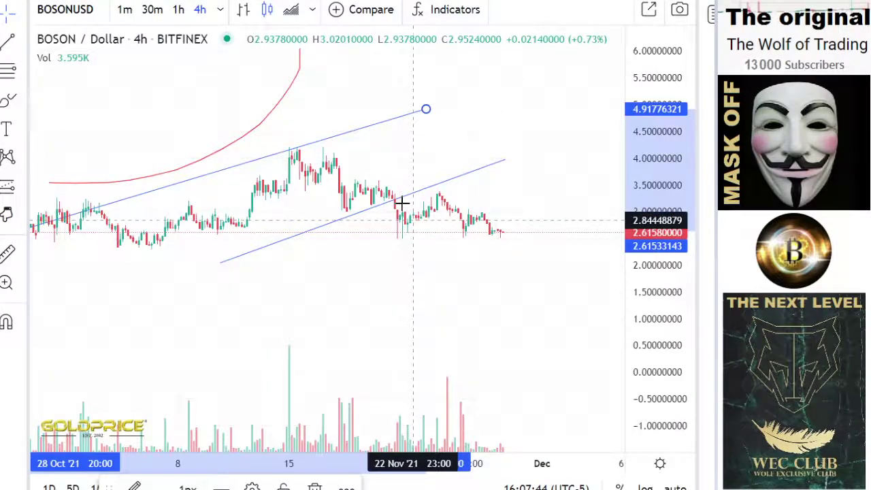
Draw a nearly horizontal support trend line under the BOSON lows from about 2.44 on 22 Oct '21 to about 2.52 on 2 Dec '21
scroll(502, 226, down, 1)
scroll(501, 228, down, 5)
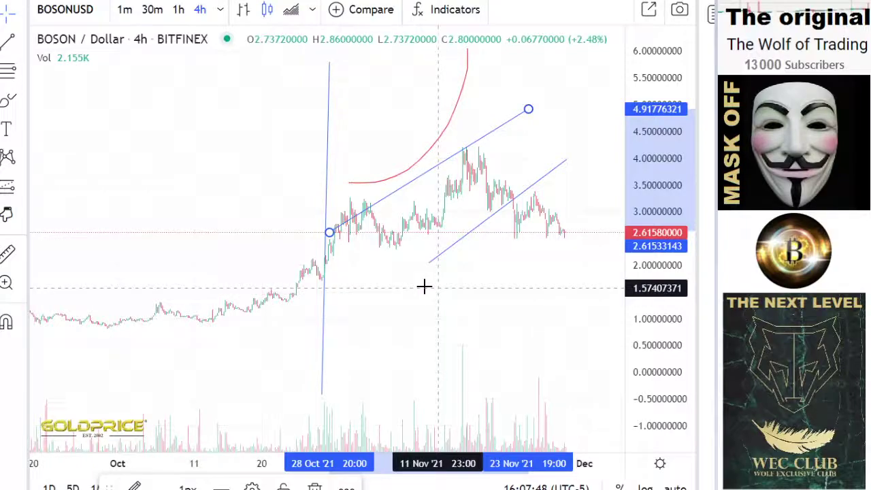
drag(424, 288, 356, 270)
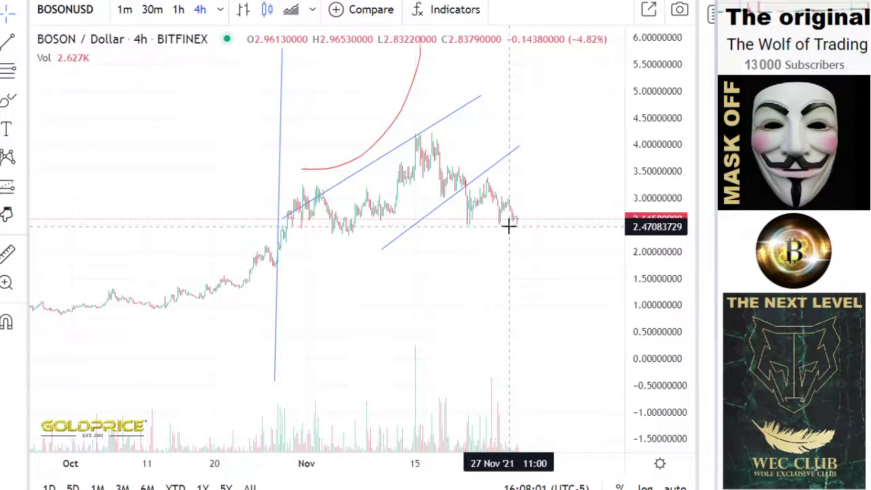
click(22, 42)
click(58, 40)
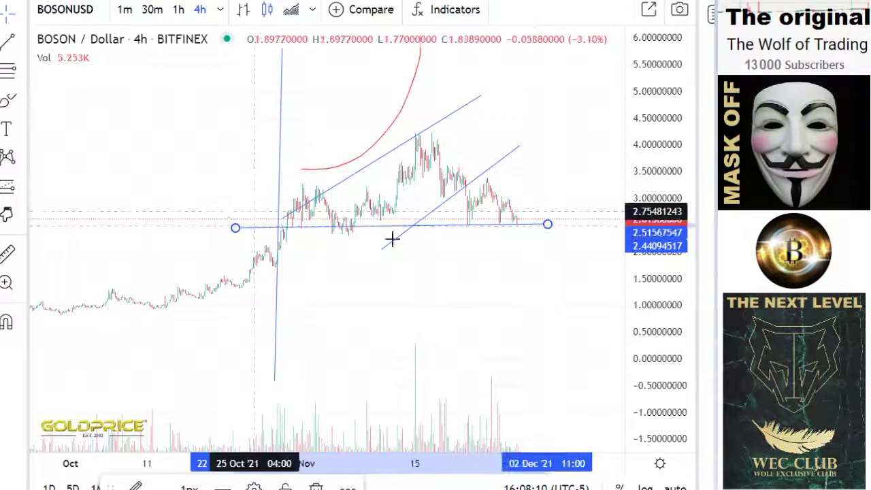
Compare BOSON's price at its near-horizontal support line with the Bitcoin daily chart, examining Bitcoin's rising trend line and the freehand projected decline
scroll(503, 248, down, 3)
scroll(474, 233, down, 2)
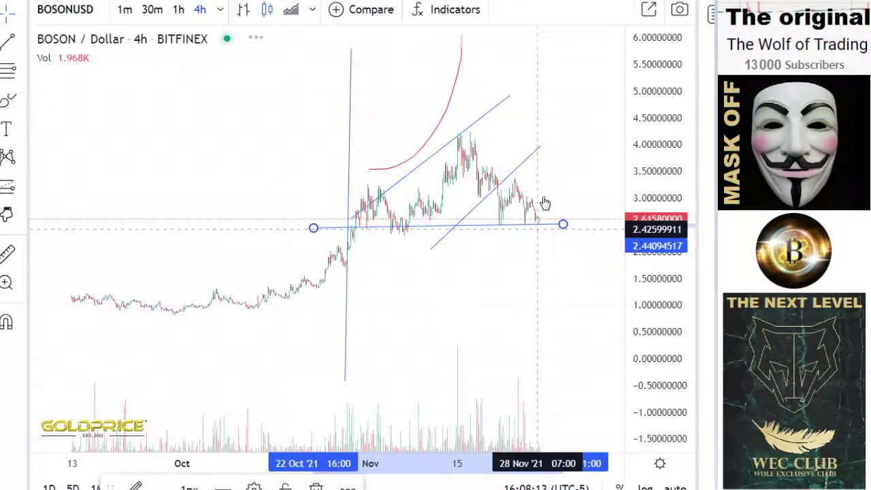
scroll(493, 266, down, 3)
drag(446, 290, 399, 287)
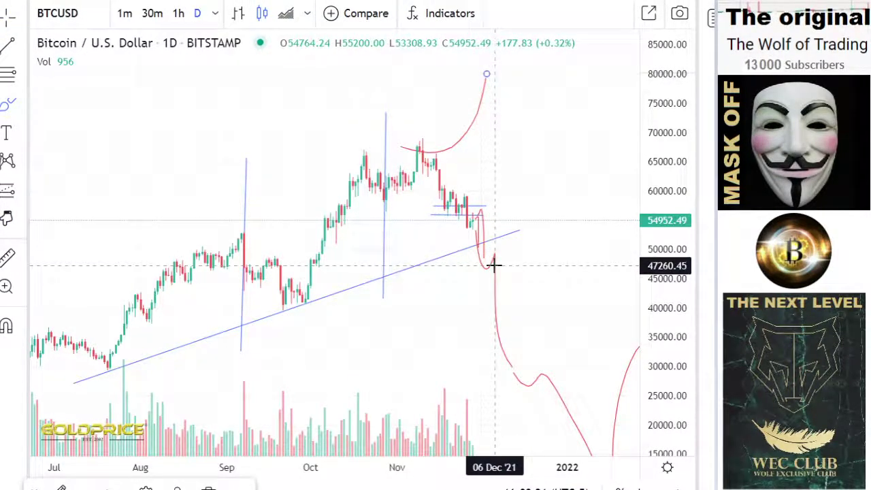
scroll(485, 266, down, 6)
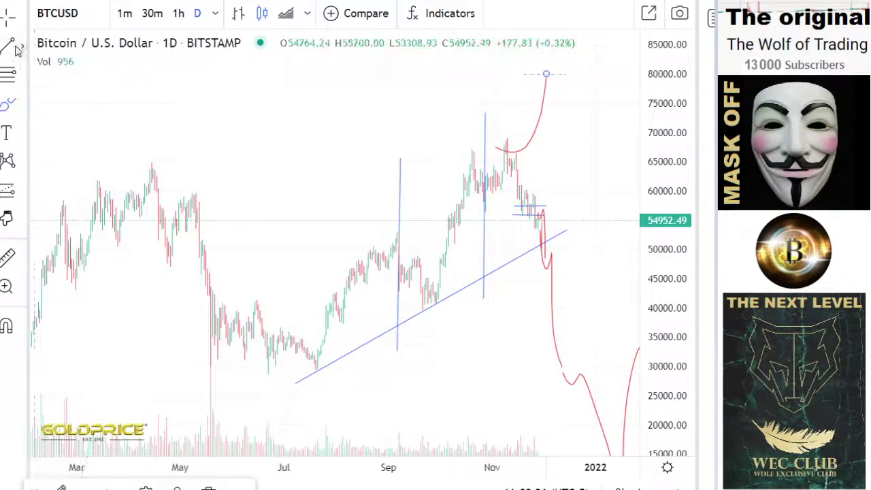
click(7, 24)
click(45, 26)
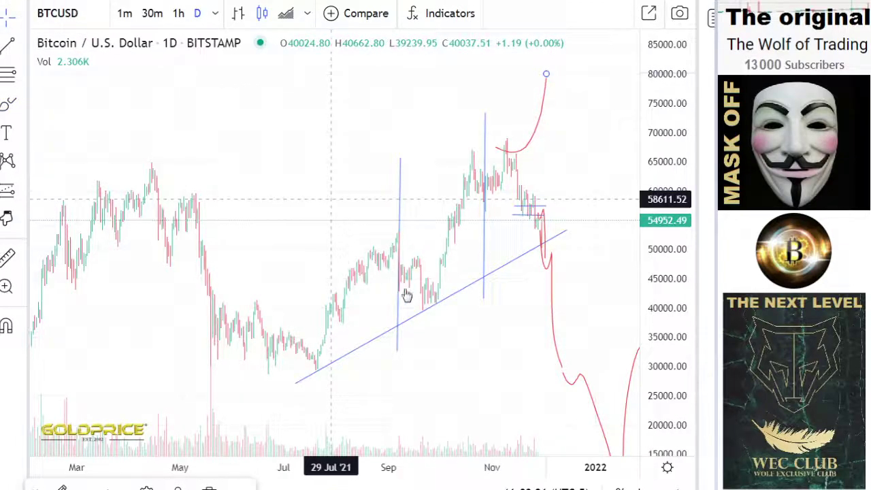
drag(441, 330, 363, 290)
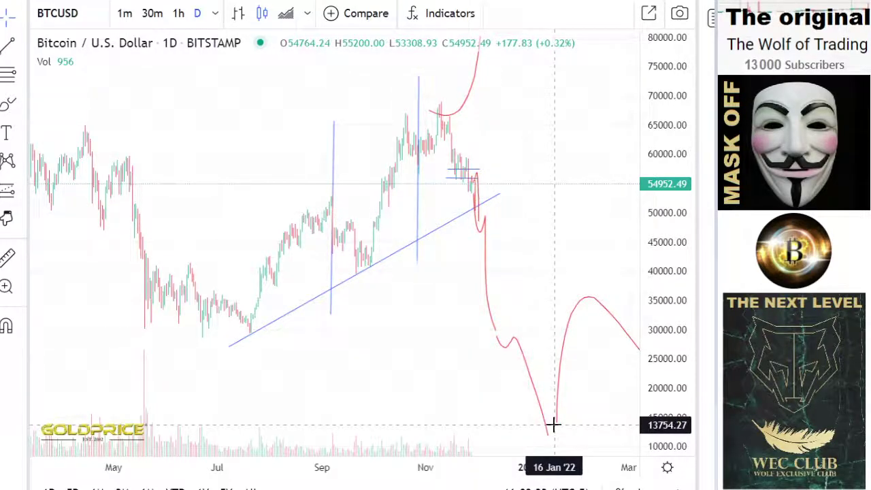
scroll(522, 341, down, 1)
scroll(523, 340, down, 1)
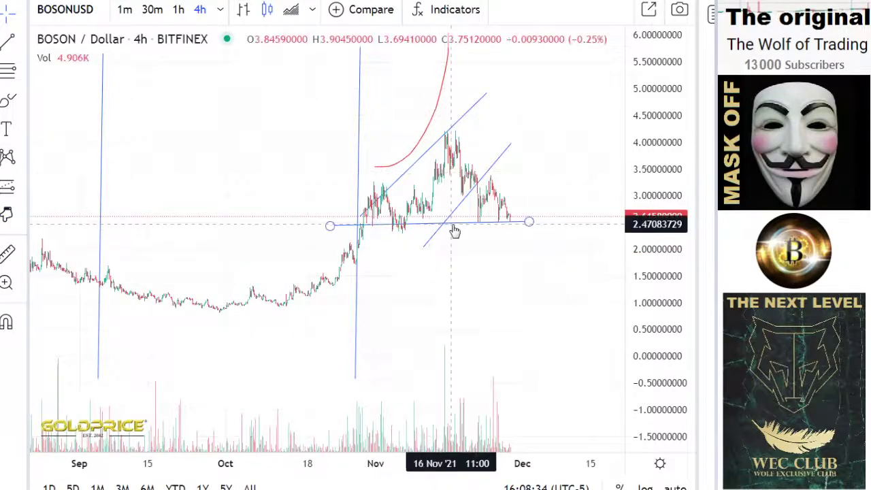
Draw a horizontal trend line across the BOSON July to October lows at about 0.89, from 22 Jul '21 into December '21
scroll(454, 229, down, 1)
scroll(455, 230, down, 3)
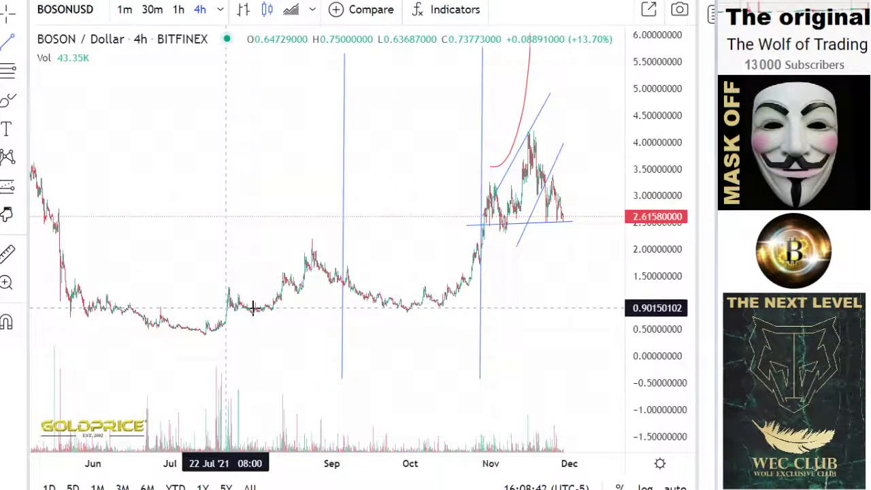
click(226, 307)
click(597, 309)
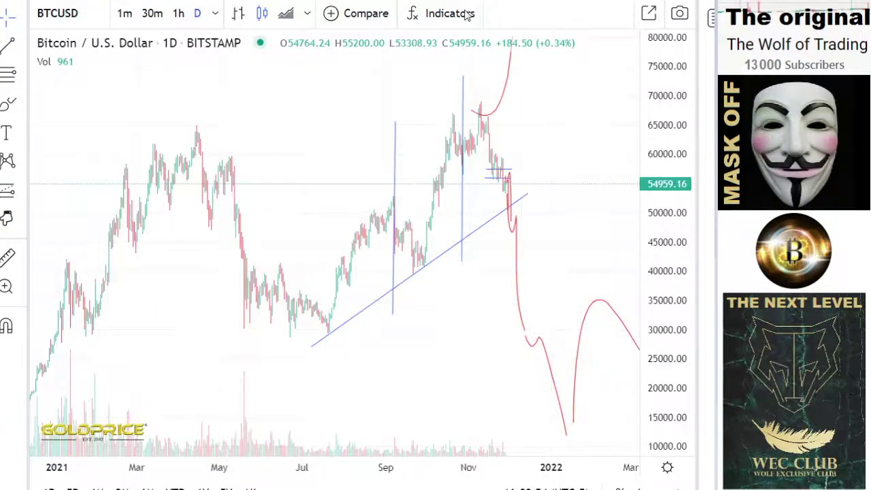
On the Bitcoin chart, draw a nearly horizontal trend line at the September low, from about 39,700 on 13 Feb '21 to about 40,300 on 30 Dec '21
click(422, 275)
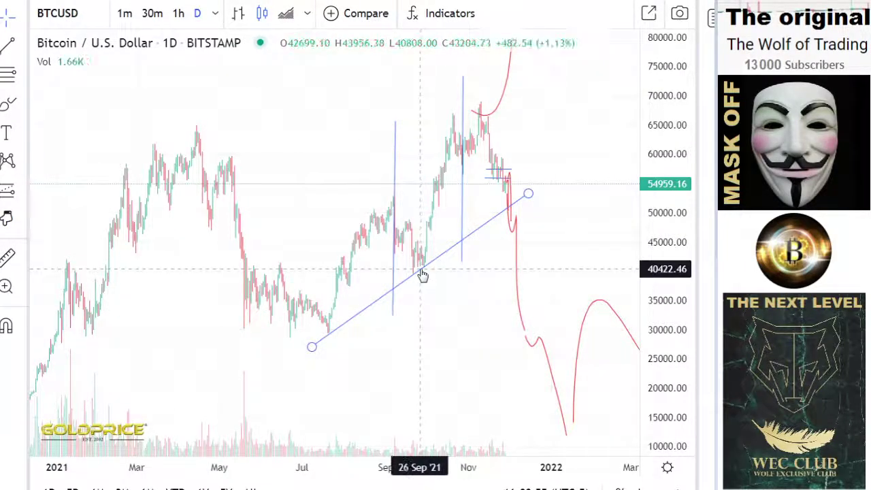
click(21, 47)
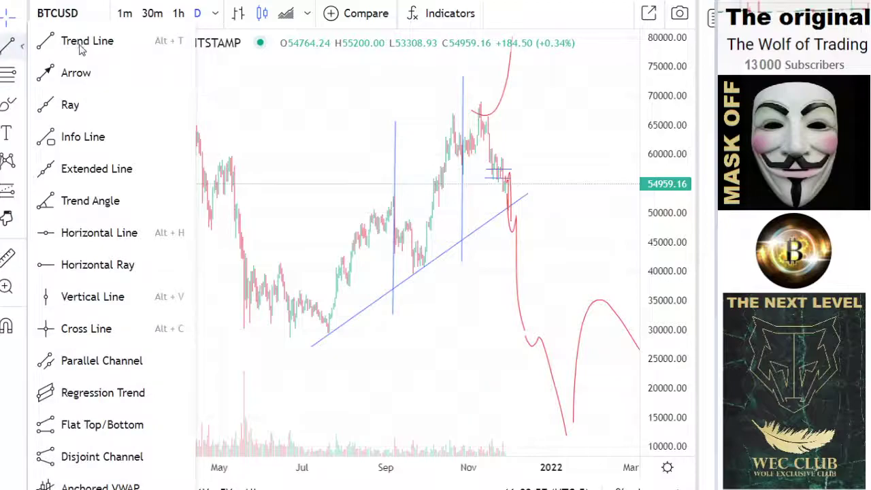
click(79, 49)
click(116, 273)
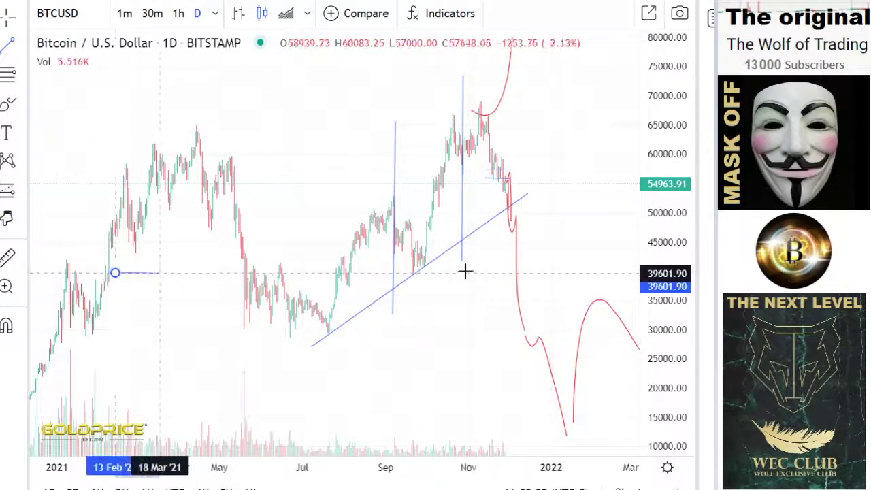
Draw a second near-horizontal line on the Bitcoin chart from about 43,570 on 8 Jul '21 to about 44,115 on 5 Jan '22
scroll(548, 275, up, 5)
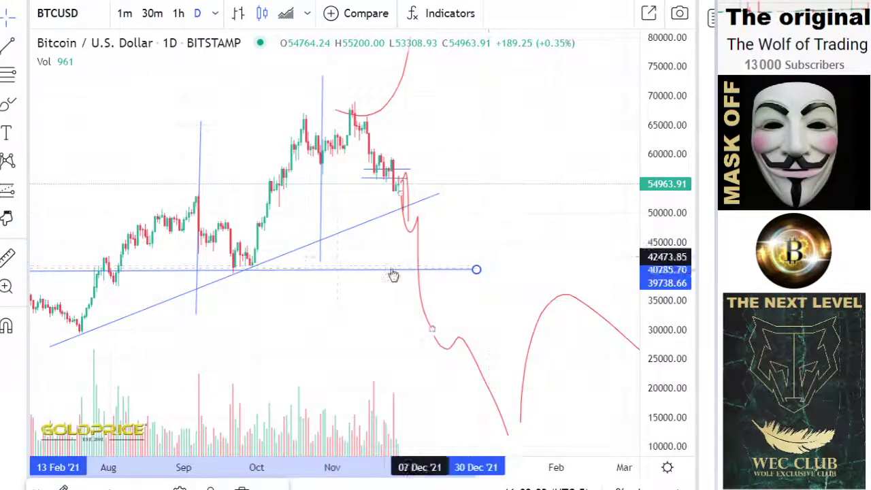
click(22, 46)
click(60, 49)
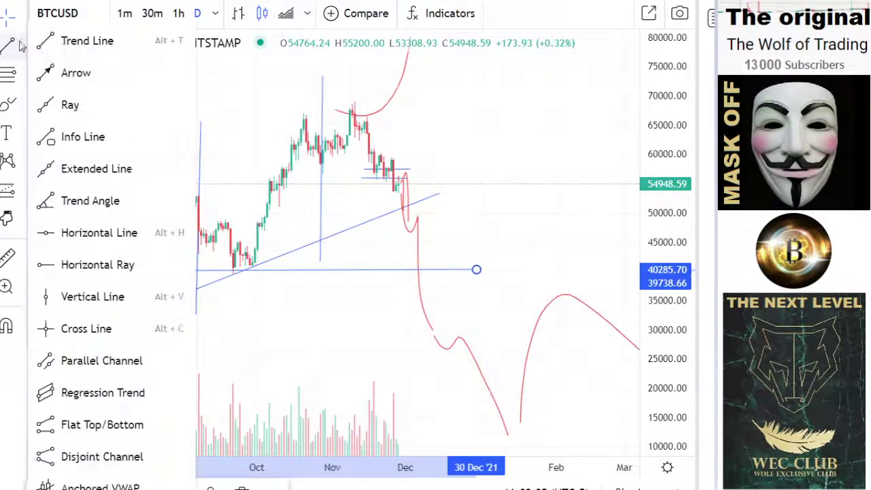
click(50, 250)
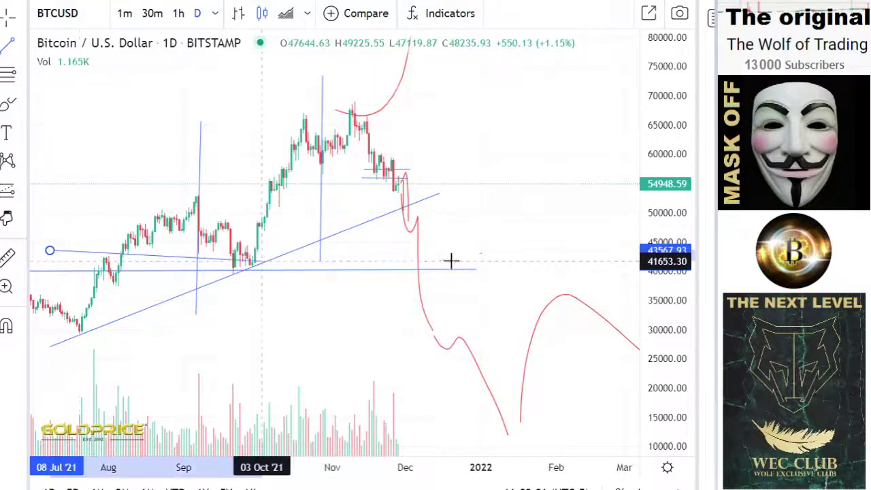
click(491, 247)
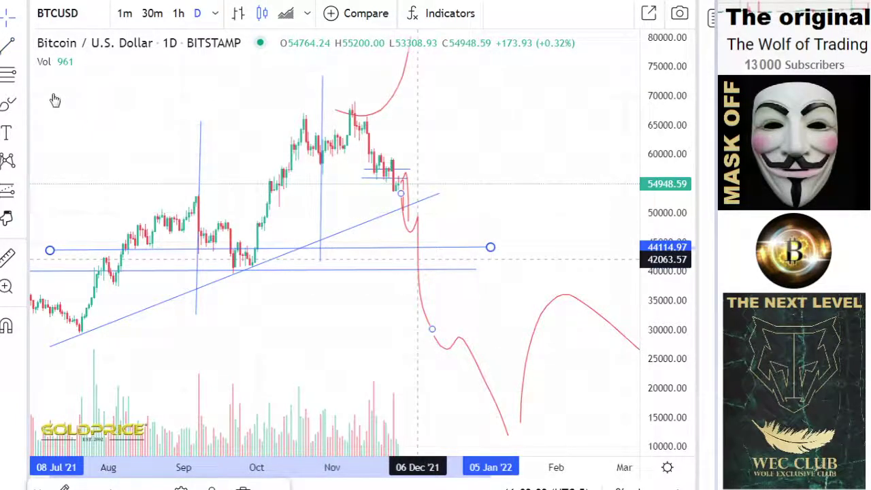
Brush a small bounce between the Bitcoin support lines up to about 46,500 in mid-December, followed by a drop to about 28,000
click(22, 104)
click(68, 102)
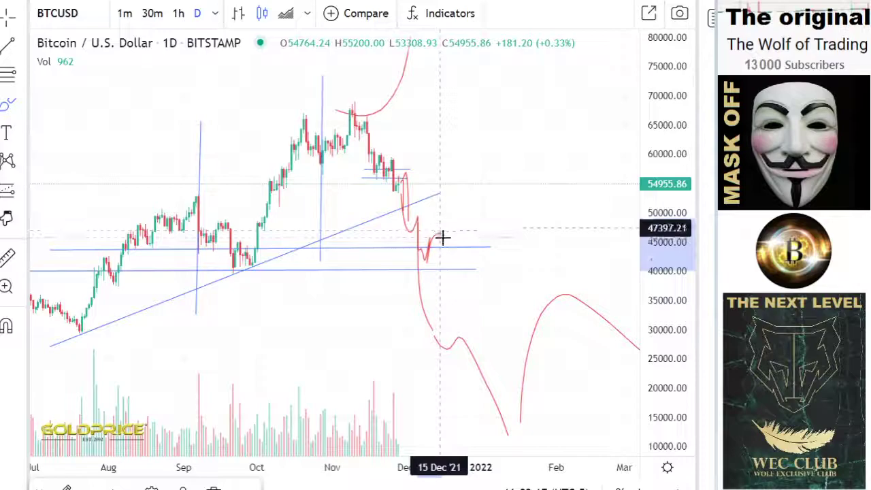
mouse_move(447, 258)
mouse_down()
mouse_move(440, 302)
mouse_move(453, 344)
mouse_up()
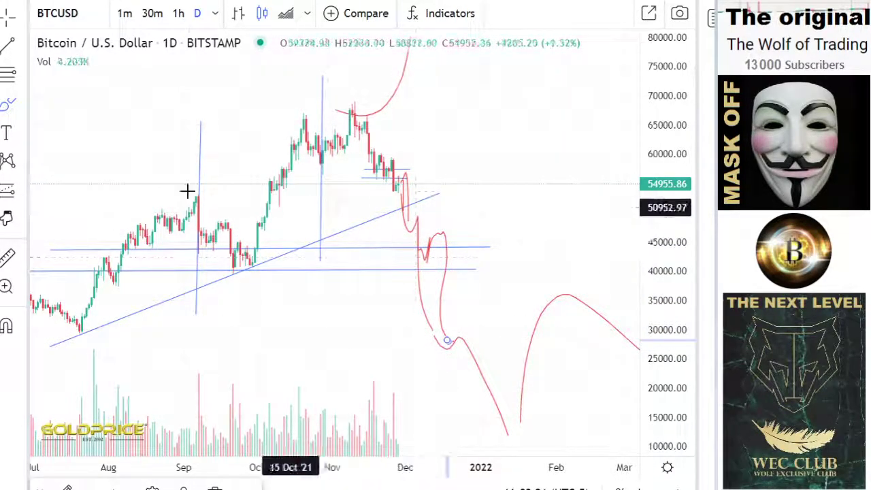
Brush two more falling strokes along the December Bitcoin drop, from about 44,000 down to about 28,000
click(9, 105)
click(47, 107)
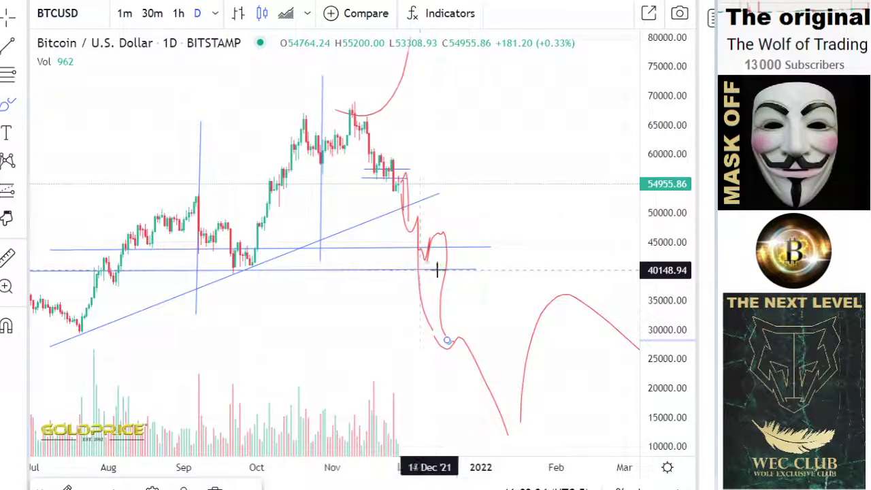
mouse_move(430, 251)
mouse_down()
mouse_move(452, 261)
mouse_move(463, 341)
mouse_up()
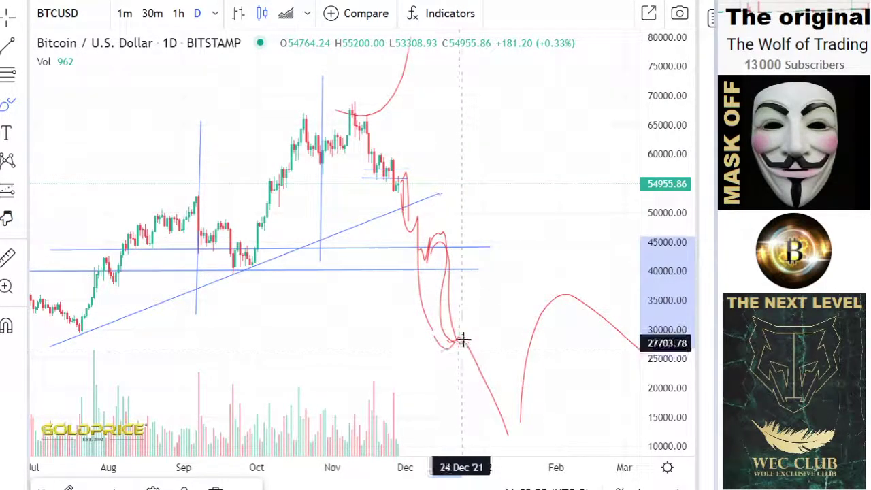
click(22, 103)
click(47, 105)
drag(436, 247, 452, 343)
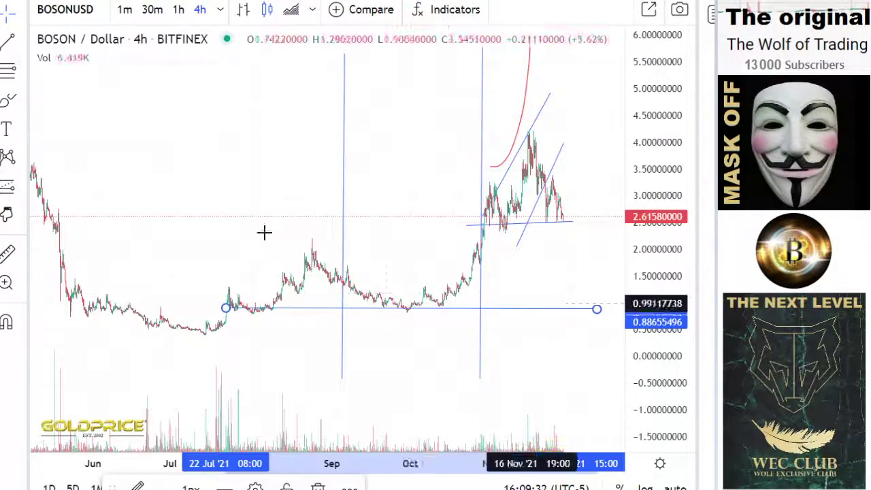
On the BOSON chart, brush a falling path from about 2.6 to the 0.89 line with a slight upturn, and set the interval to 1 day
click(22, 101)
mouse_move(562, 218)
mouse_down()
mouse_move(576, 309)
mouse_move(580, 292)
mouse_move(587, 311)
mouse_move(605, 295)
mouse_move(606, 306)
mouse_up()
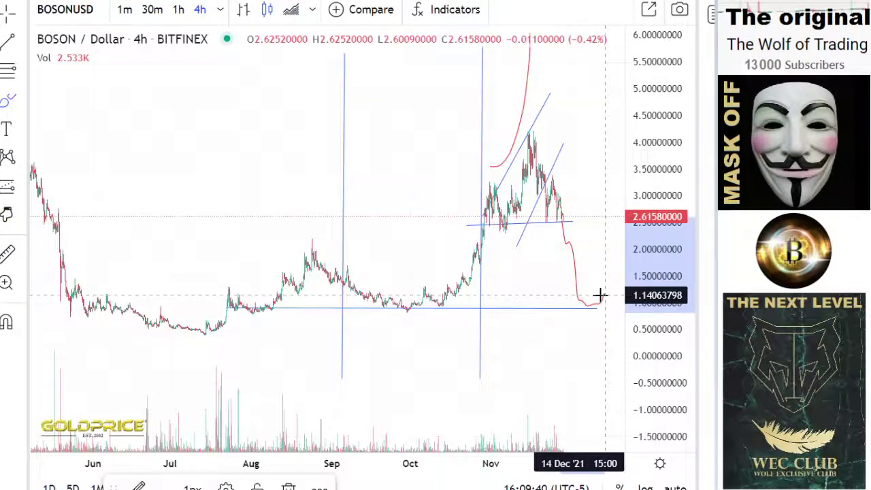
click(220, 10)
click(291, 224)
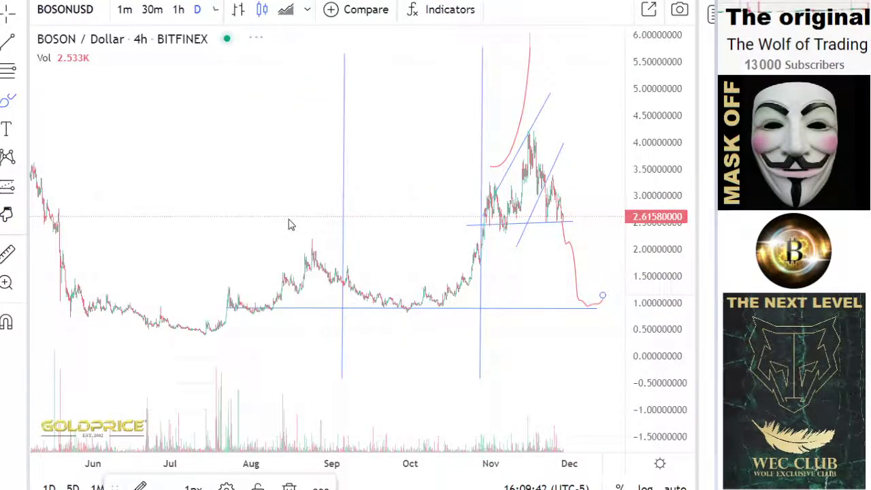
scroll(397, 243, up, 5)
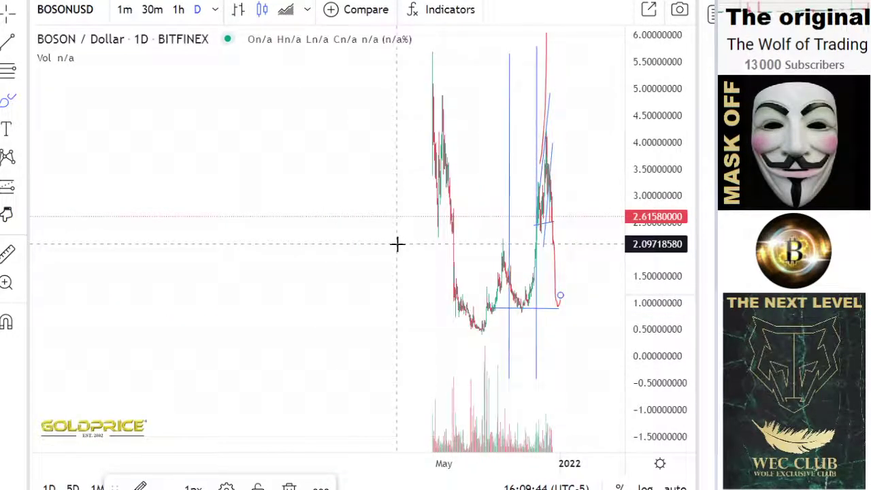
scroll(398, 244, up, 4)
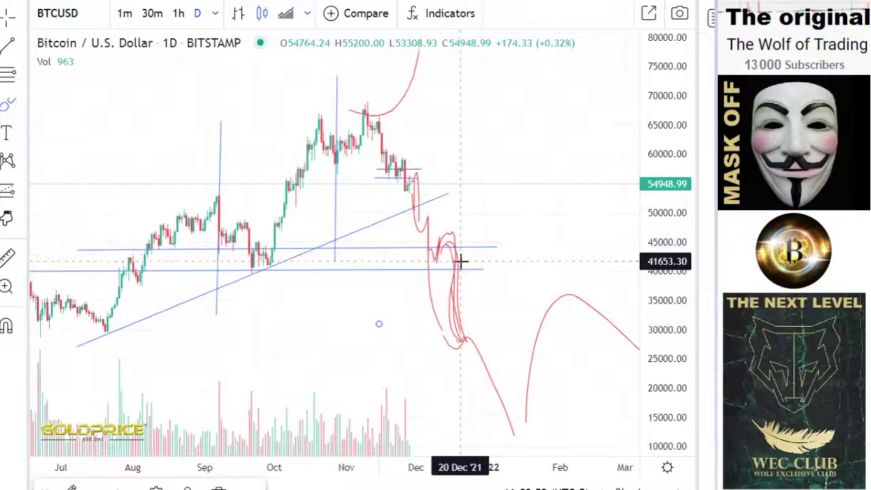
On the Bitcoin chart, draw a horizontal trend line along the summer lows at about 30,387 from 16 Apr '21 to 21 Jan '22
scroll(461, 261, down, 5)
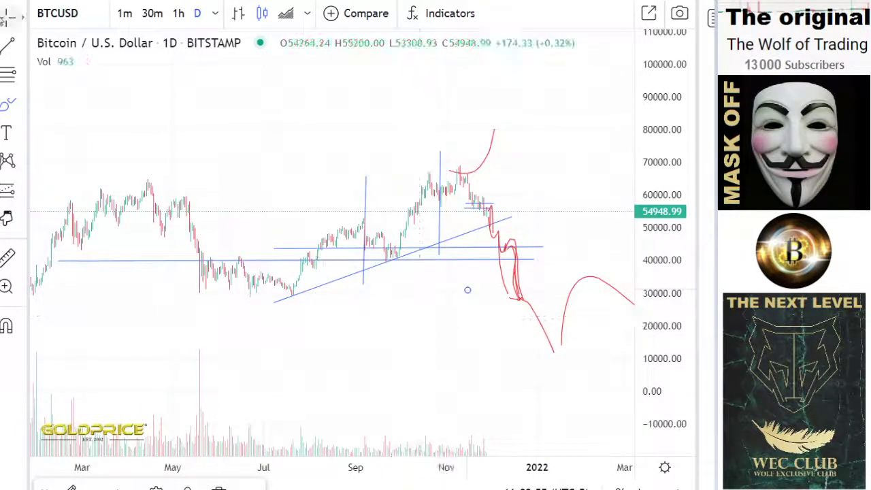
click(21, 18)
click(64, 17)
drag(420, 300, 403, 252)
click(452, 247)
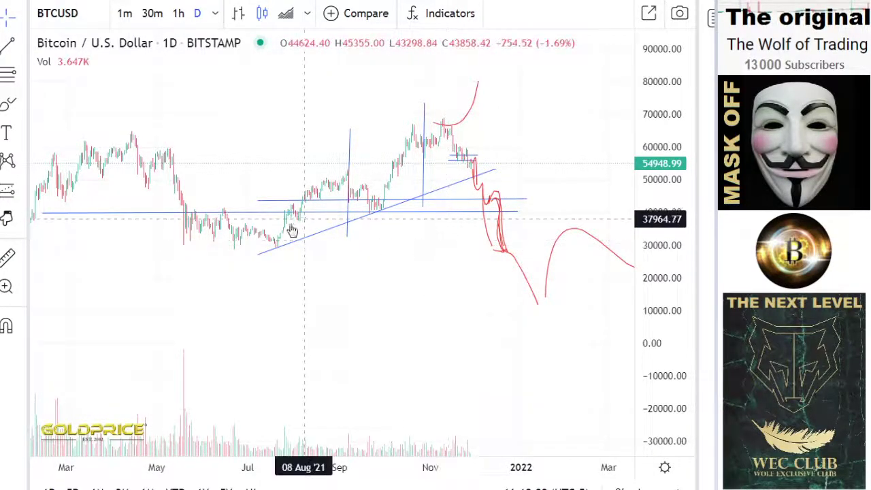
click(15, 46)
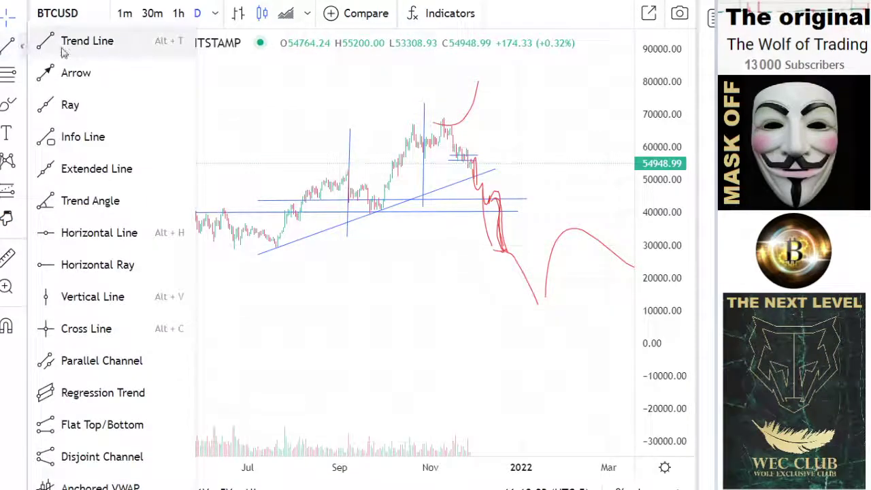
click(274, 185)
click(135, 244)
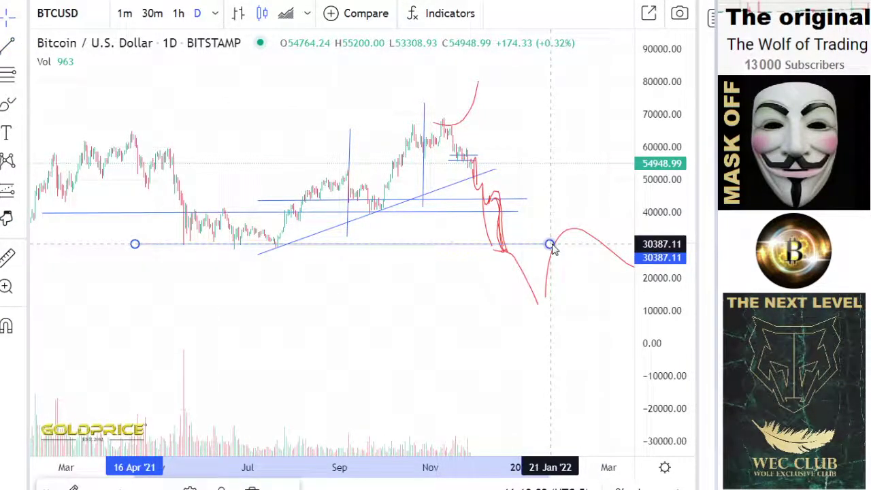
click(550, 244)
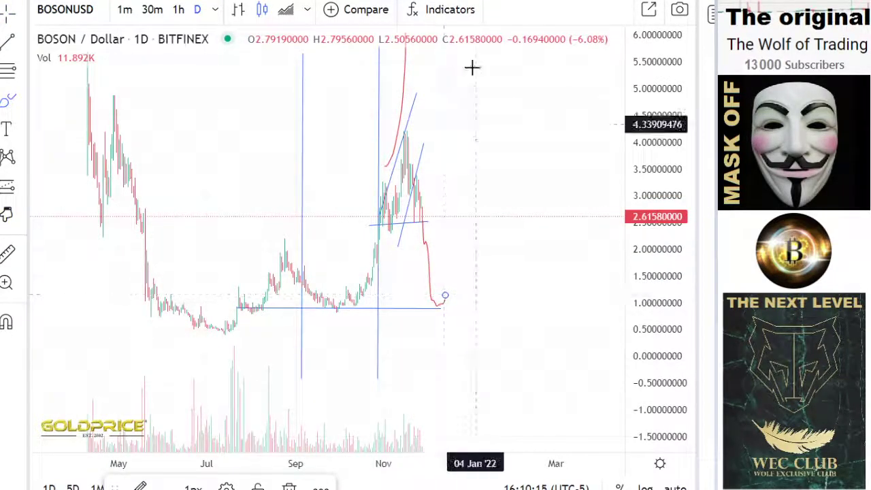
On the BOSON chart, brush a falling stroke beside the projected path from about 1.15 to about 0.3, ending around the start of 2022
click(17, 43)
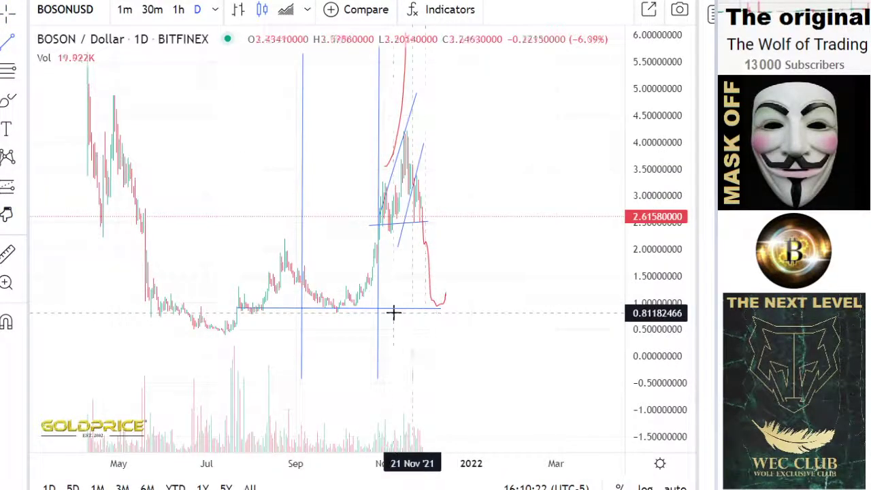
click(20, 101)
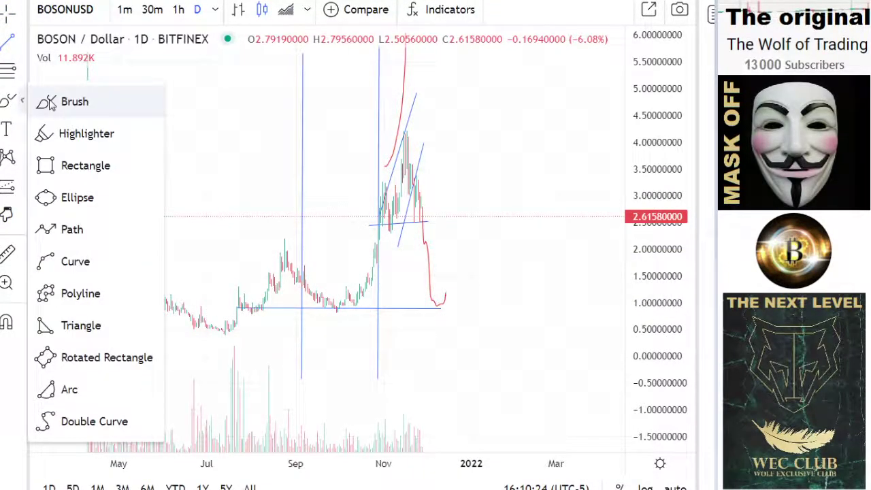
click(51, 103)
drag(453, 294, 470, 340)
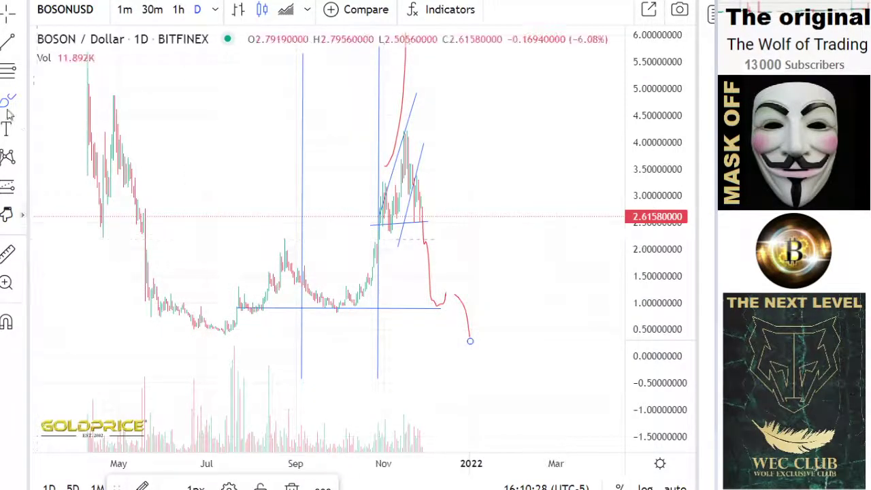
On the BOSON chart, draw a trend line under the summer lows from about 0.51 on 01 May '21 to about 0.32 on 20 Jan '22
click(22, 42)
click(70, 51)
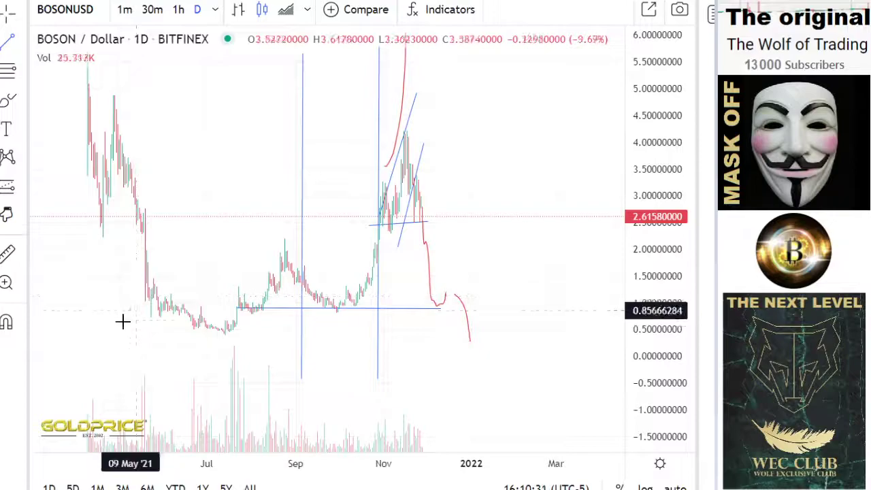
click(119, 330)
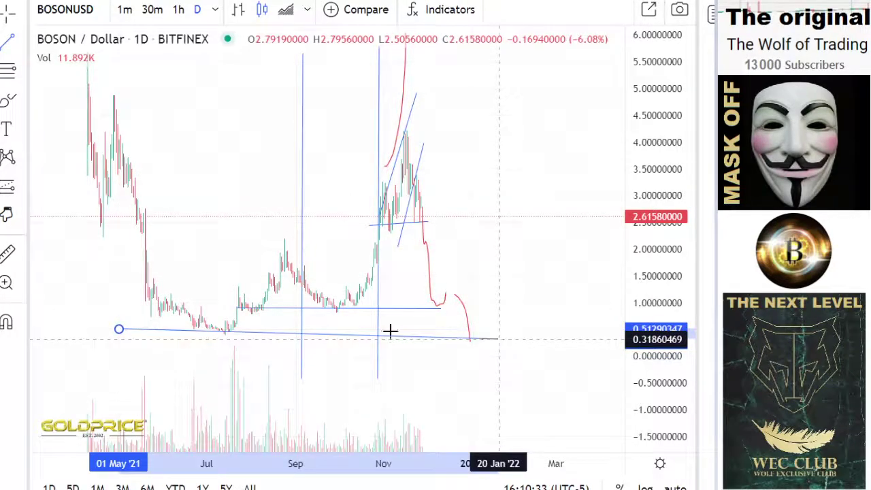
click(499, 339)
Draw a near-vertical trend line through the late-June 2021 candles from about 2.32 down to about -0.23, around 25 Jun '21
click(11, 43)
click(22, 42)
click(72, 38)
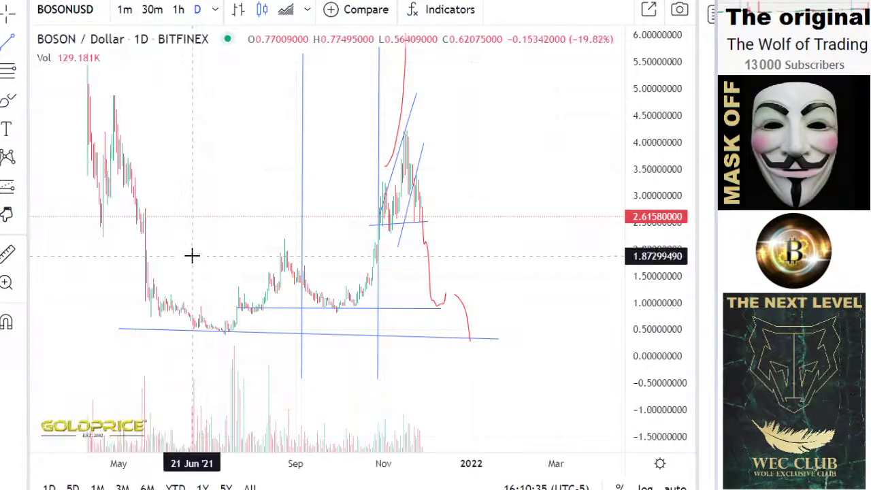
click(198, 369)
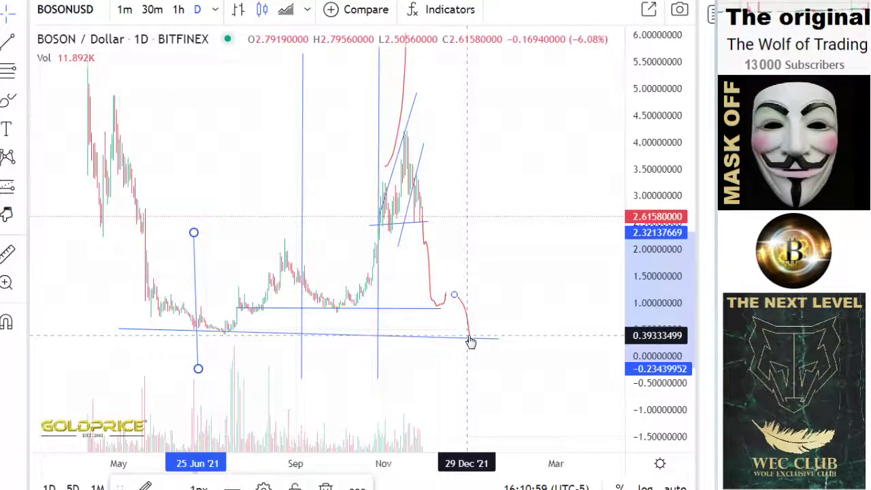
Draw a near-horizontal trend line at about 0.15 from mid-April 2021 to late January 2022, and level the line above it at about 0.51
scroll(472, 339, down, 5)
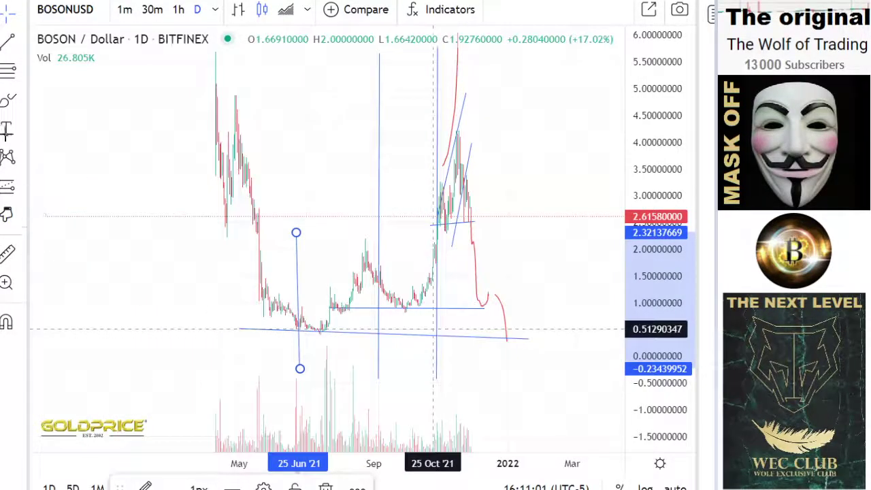
click(21, 43)
click(58, 43)
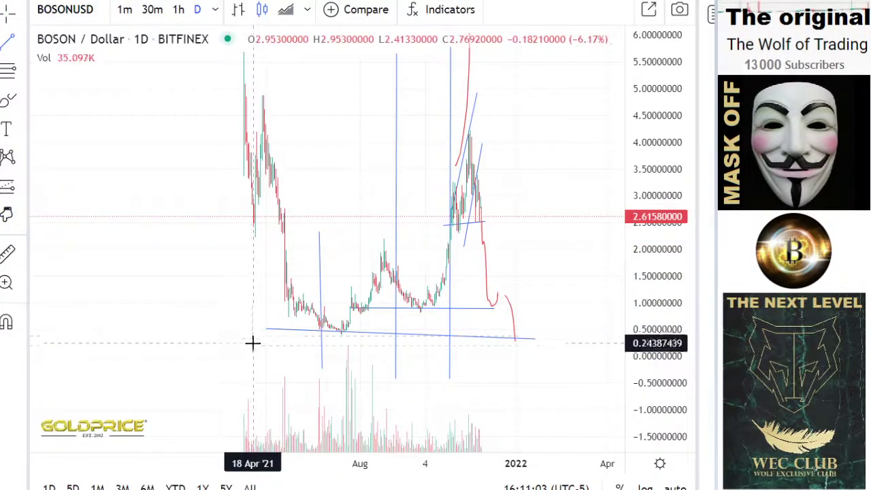
click(543, 348)
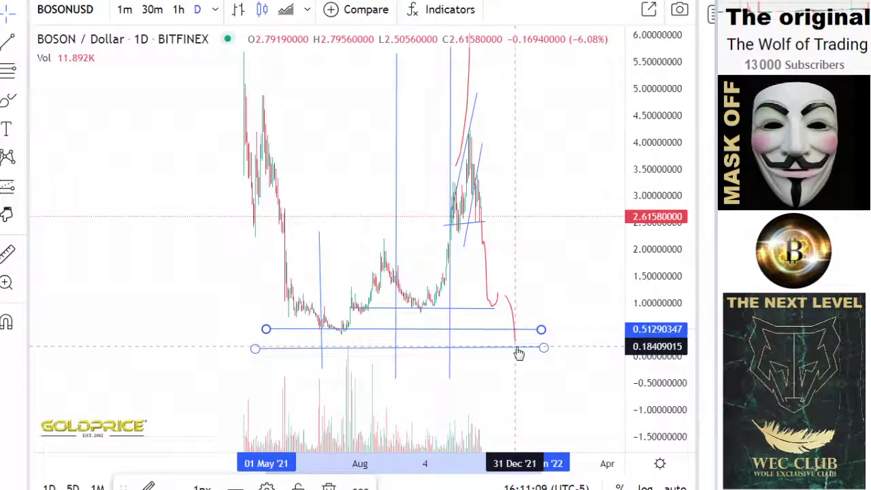
click(12, 13)
click(44, 15)
Examine the BOSON chart's projected fall and latest candles against the support lines at several scales
scroll(539, 170, down, 5)
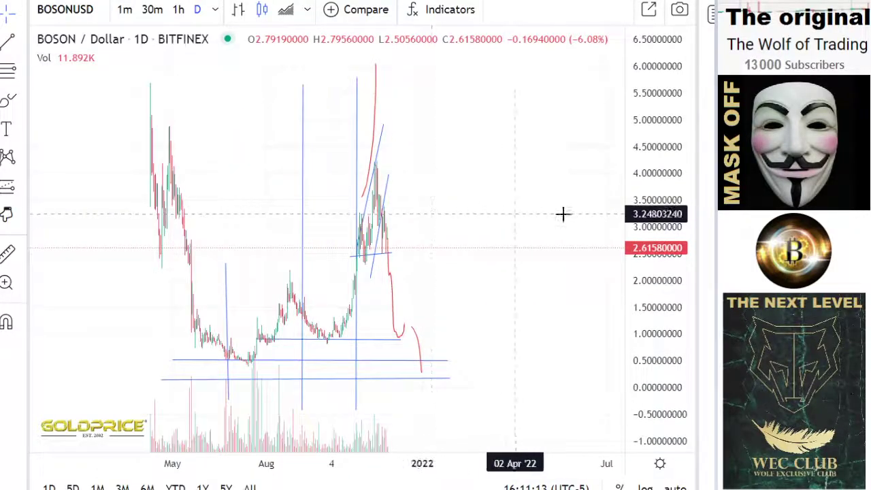
drag(641, 155, 614, 323)
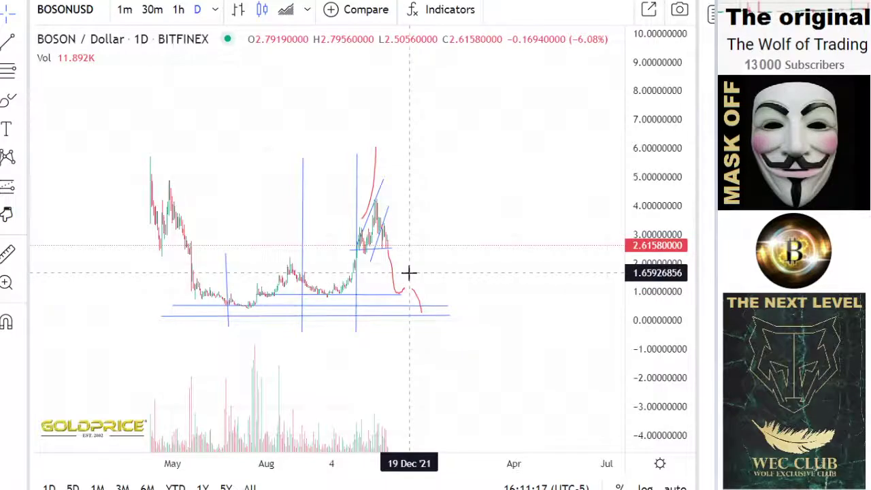
scroll(409, 272, up, 3)
mouse_move(322, 207)
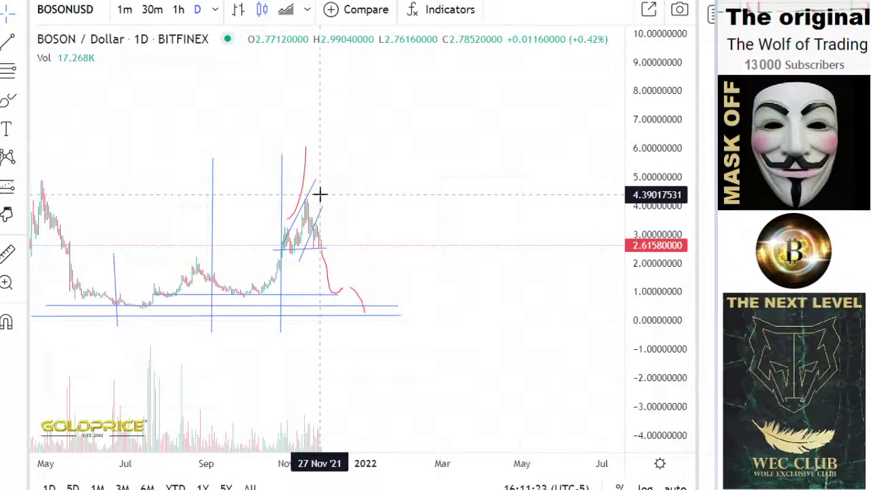
scroll(320, 195, up, 3)
drag(344, 227, 569, 259)
scroll(518, 258, up, 4)
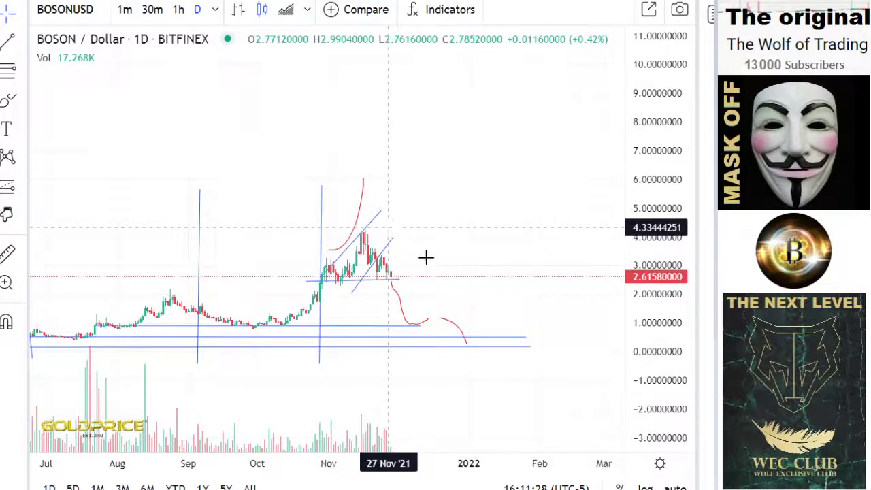
scroll(428, 259, down, 3)
scroll(490, 279, down, 3)
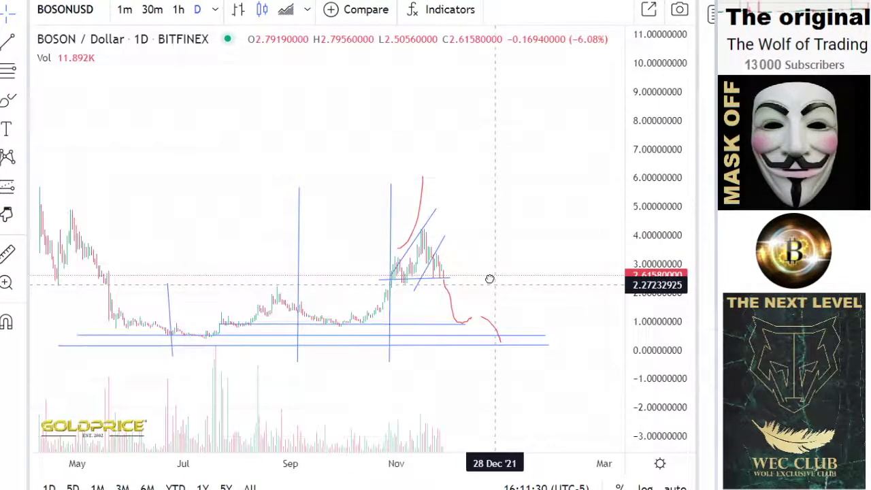
scroll(487, 276, down, 4)
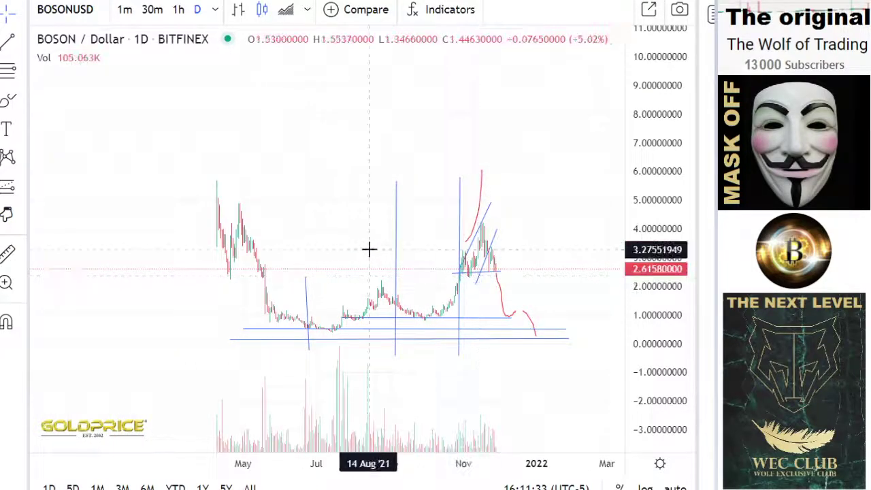
Brush a straight rising stroke beyond the latest BOSON candles from about 3.2 to about 8.4, and delete it
click(22, 100)
click(61, 99)
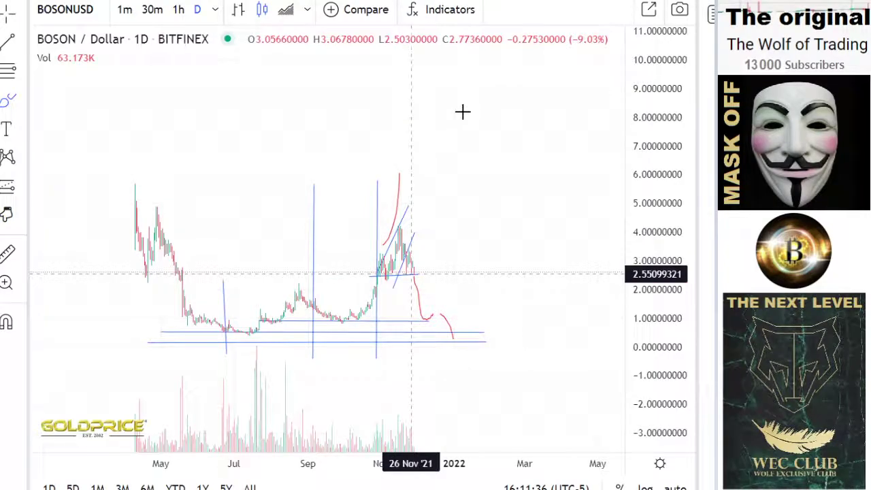
click(417, 254)
click(468, 106)
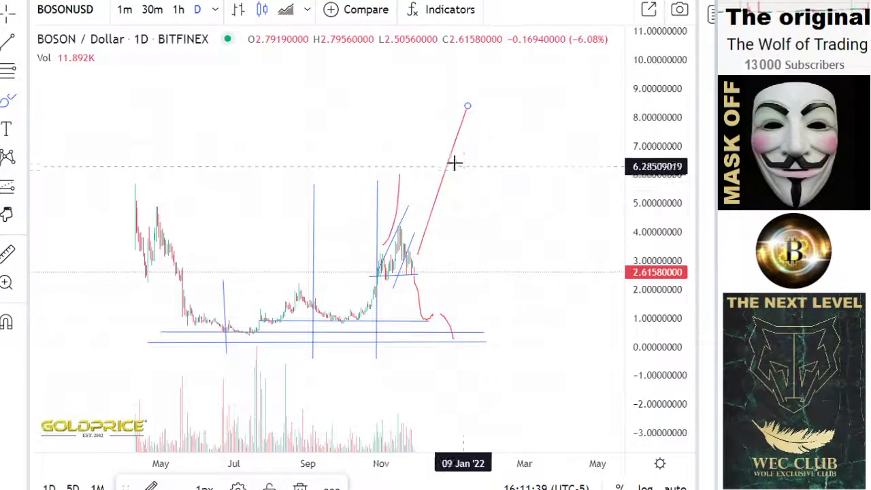
click(15, 23)
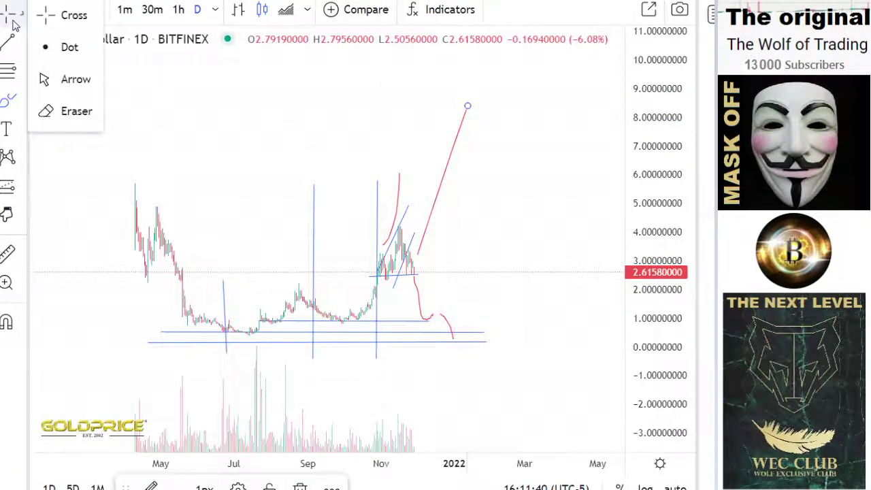
click(57, 21)
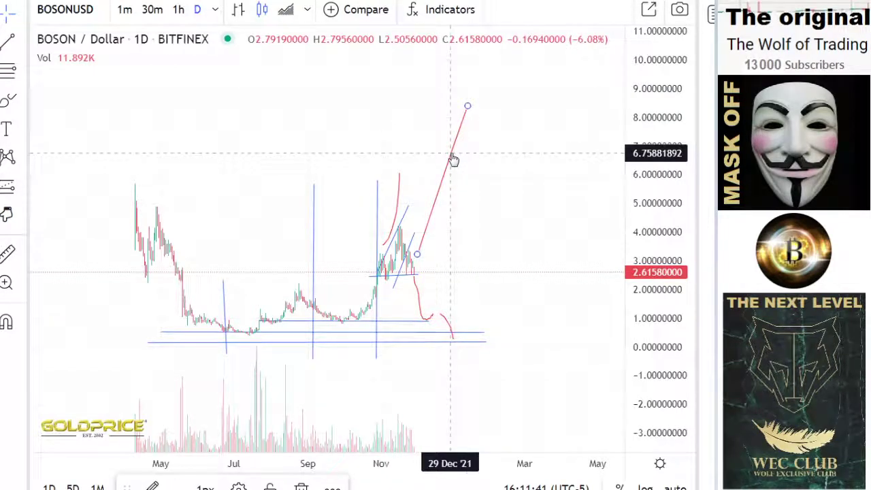
key(Delete)
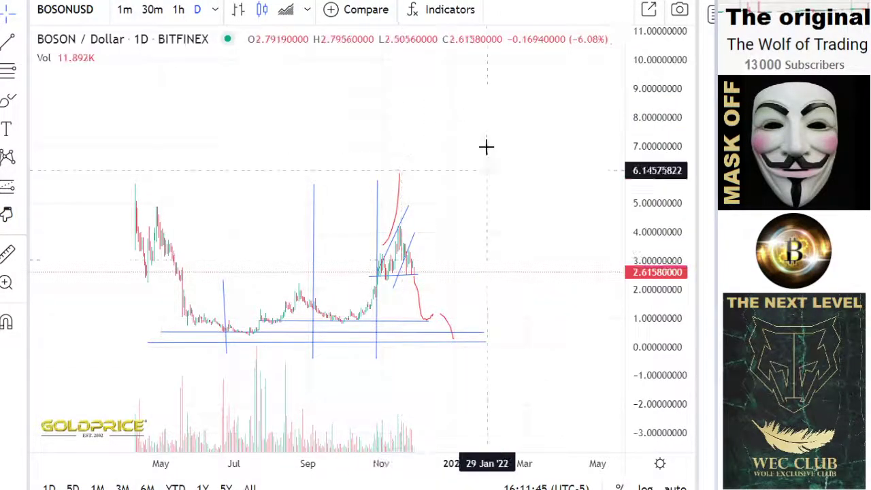
Brush a wavy recovery path from about 0 at the start of 2022 up to about 4.1 in mid-2022
scroll(447, 210, down, 2)
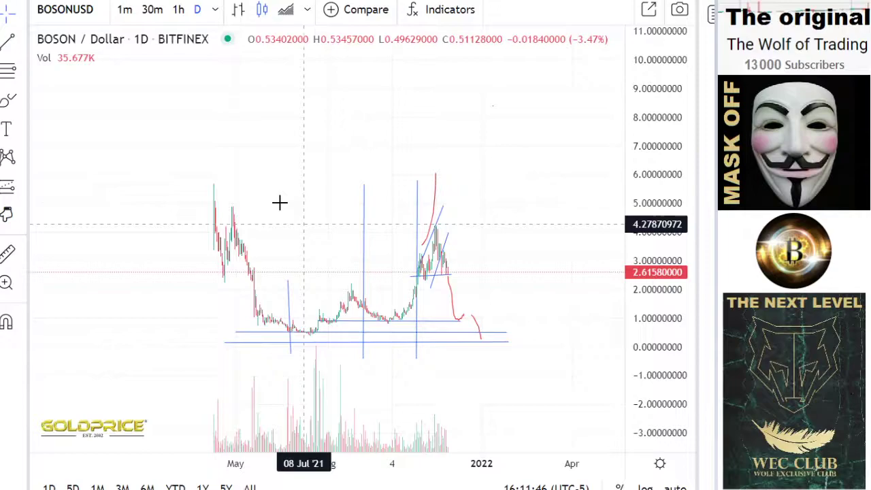
scroll(280, 202, down, 4)
drag(304, 177, 119, 163)
scroll(408, 226, down, 3)
scroll(606, 166, down, 1)
drag(632, 256, 630, 378)
drag(472, 303, 178, 345)
click(8, 102)
click(68, 99)
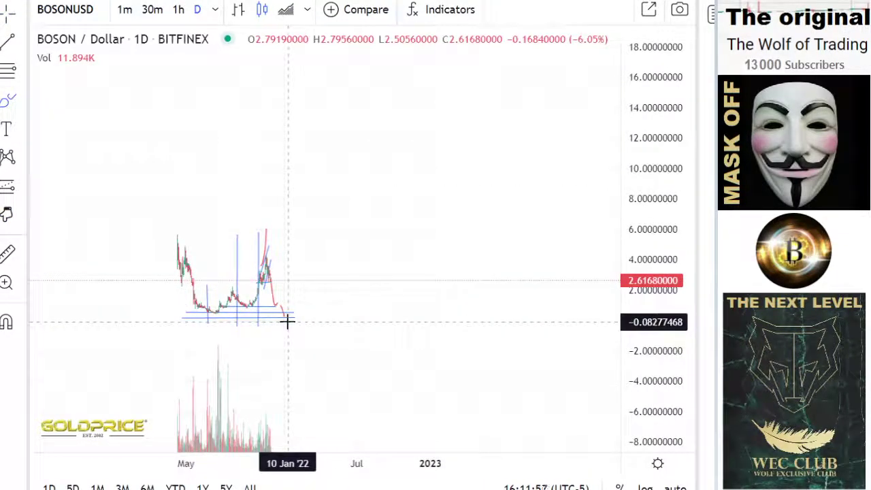
mouse_move(288, 321)
mouse_down()
mouse_move(295, 282)
mouse_move(319, 307)
mouse_move(331, 275)
mouse_move(339, 288)
mouse_move(350, 238)
mouse_move(375, 258)
mouse_up()
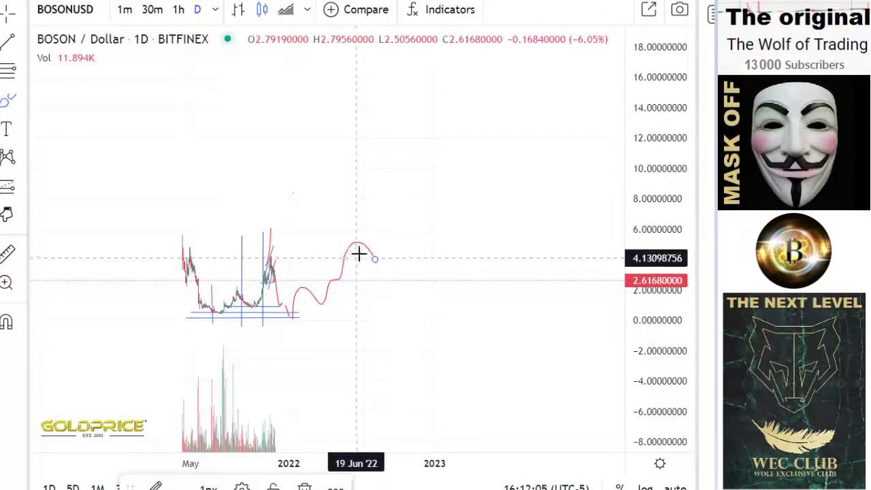
Brush the recovery path onward from about 4.1 in rising waves to about 18.2 around the start of 2024
mouse_move(374, 258)
mouse_down()
mouse_move(402, 198)
mouse_move(419, 225)
mouse_move(447, 130)
mouse_move(484, 170)
mouse_up()
drag(559, 114, 583, 43)
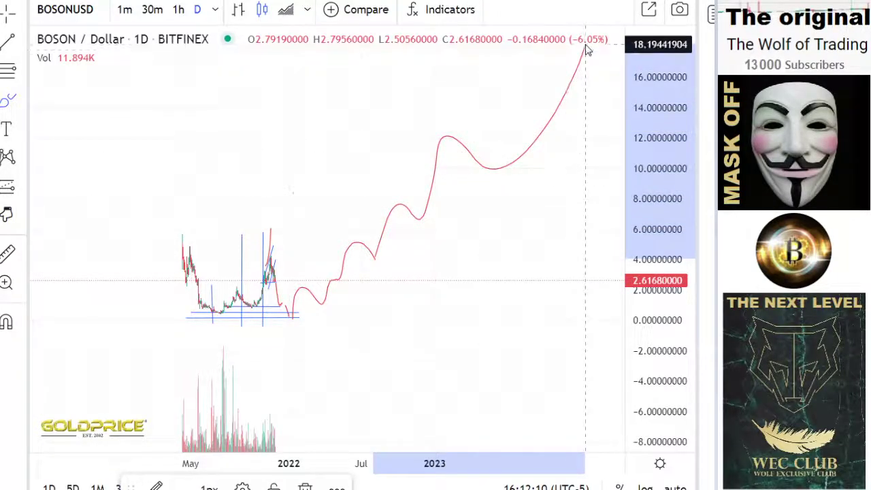
click(391, 271)
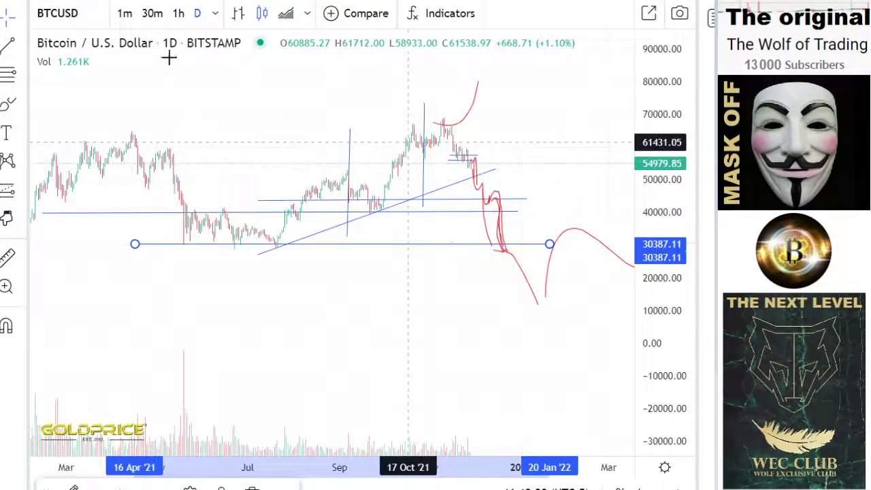
On the Bitcoin chart, set the interval to 1 week and examine the rising projection after the drop
click(215, 13)
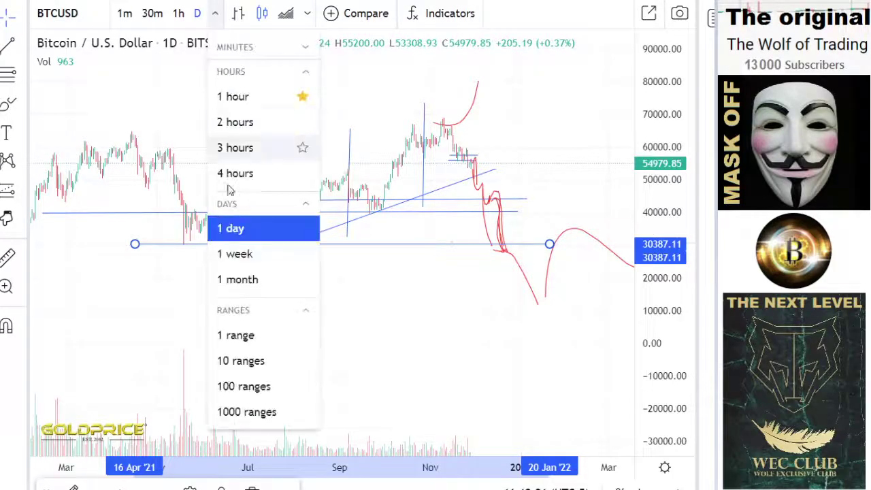
click(252, 255)
scroll(601, 167, up, 2)
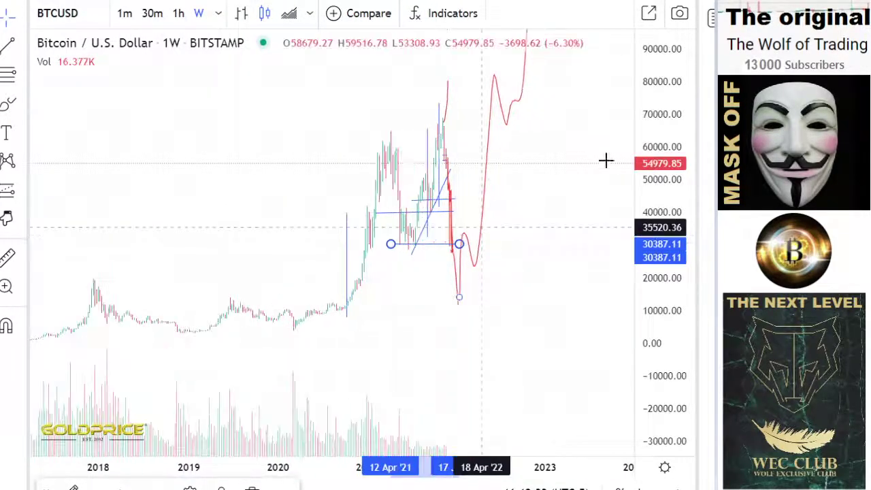
drag(646, 146, 627, 322)
click(22, 18)
click(71, 18)
drag(348, 220, 292, 269)
click(436, 227)
click(470, 89)
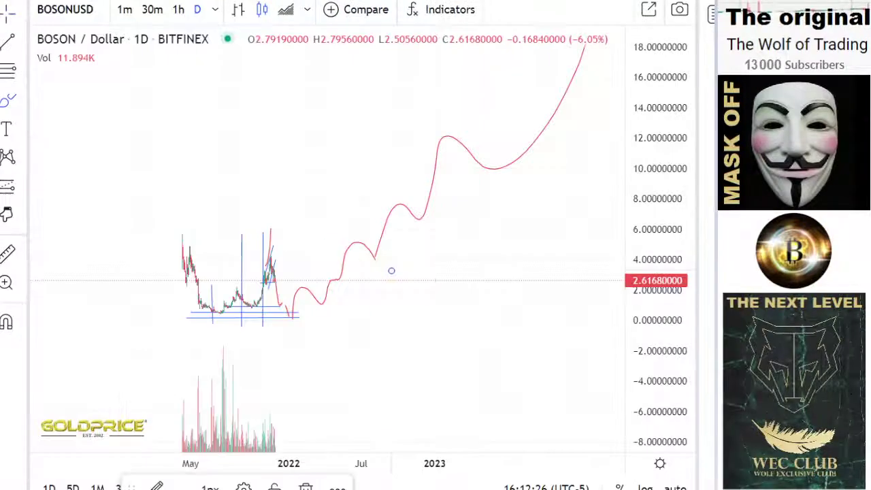
Return to the BOSON chart and examine the recovery projection against the support lines and past price action
drag(501, 121, 456, 175)
key(Delete)
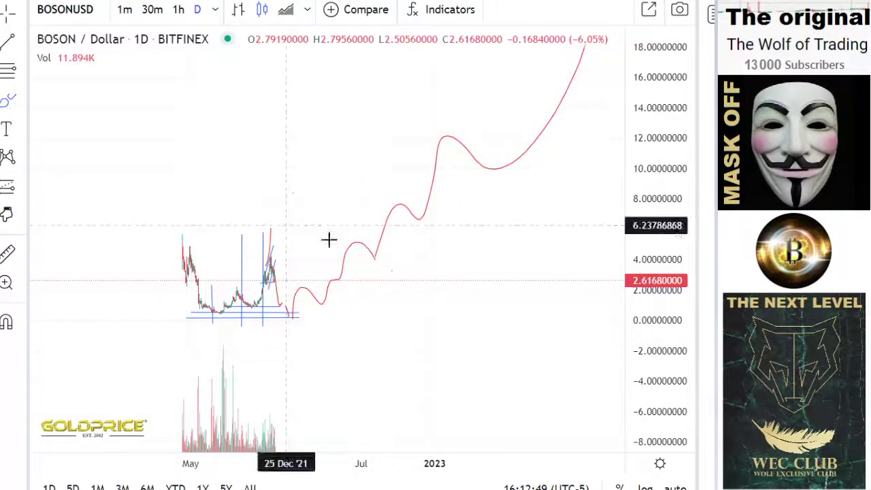
drag(525, 327, 569, 312)
drag(645, 314, 632, 239)
scroll(498, 269, up, 5)
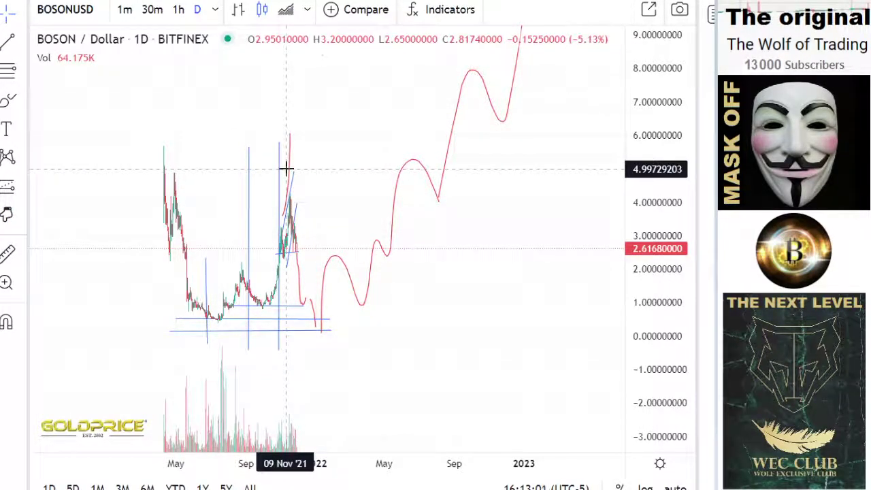
scroll(288, 187, down, 4)
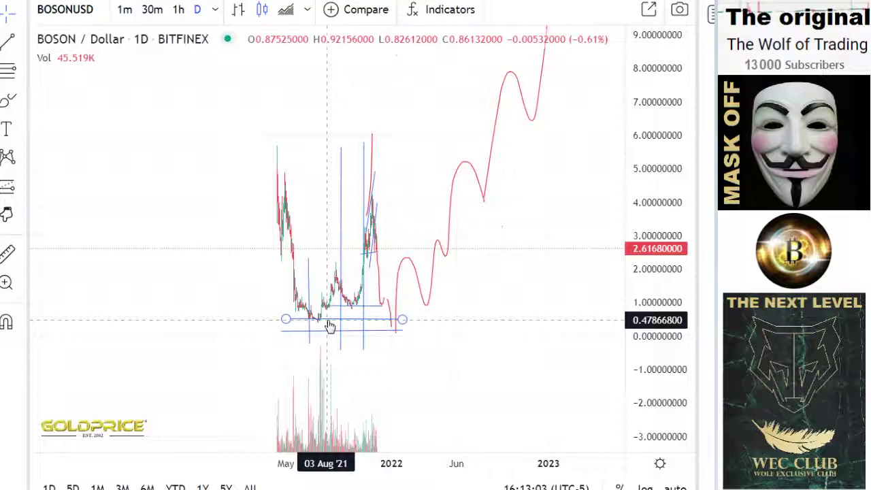
drag(474, 293, 395, 339)
scroll(504, 266, down, 1)
drag(654, 204, 616, 376)
drag(516, 323, 388, 379)
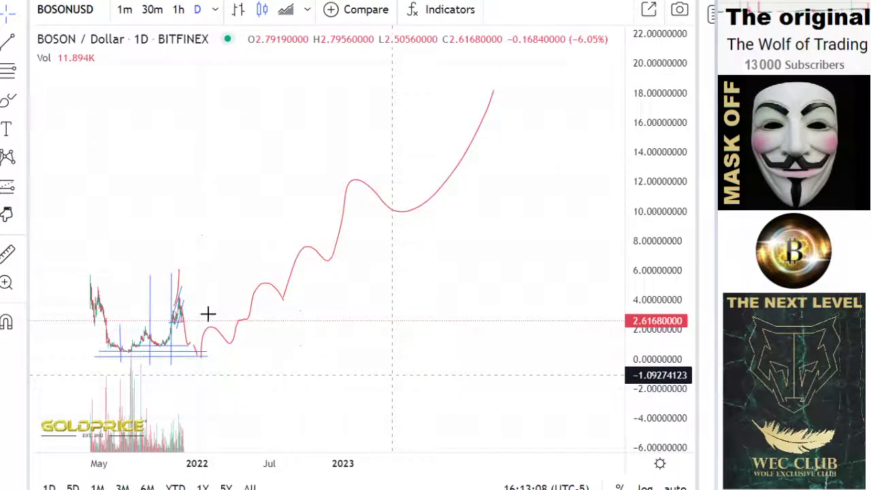